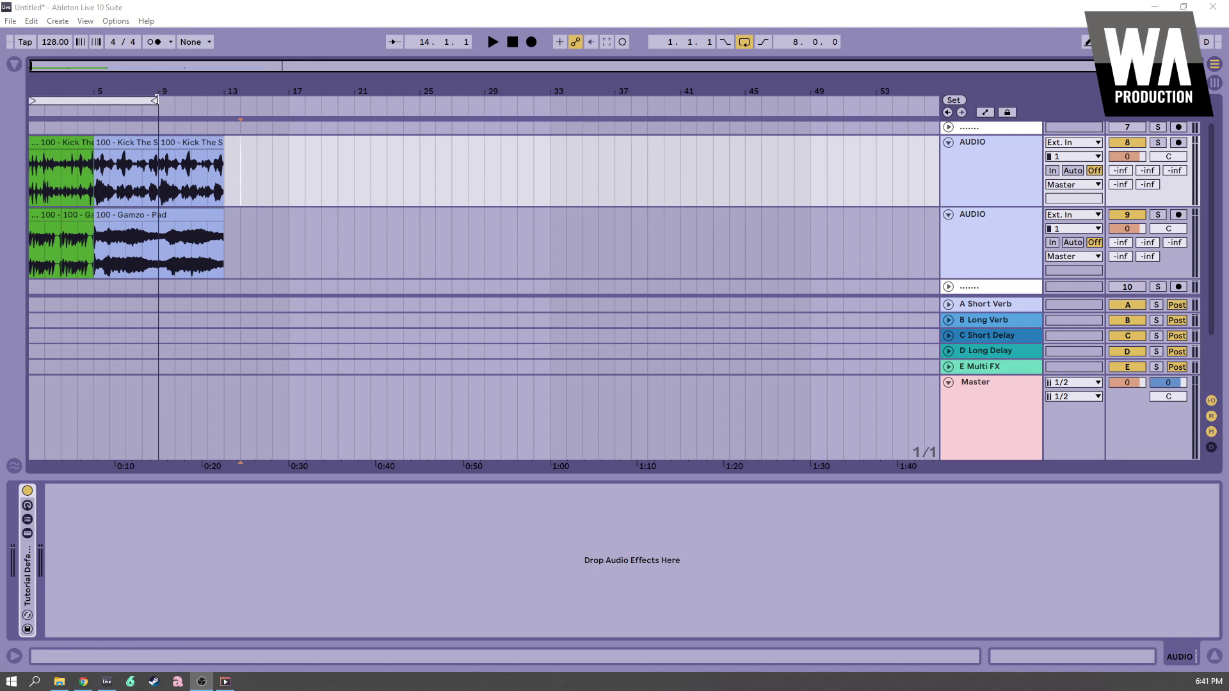
Extend the loop brace's end to bar 13 so the loop covers all Kick and Gamzo Pad clips
drag(160, 100, 219, 111)
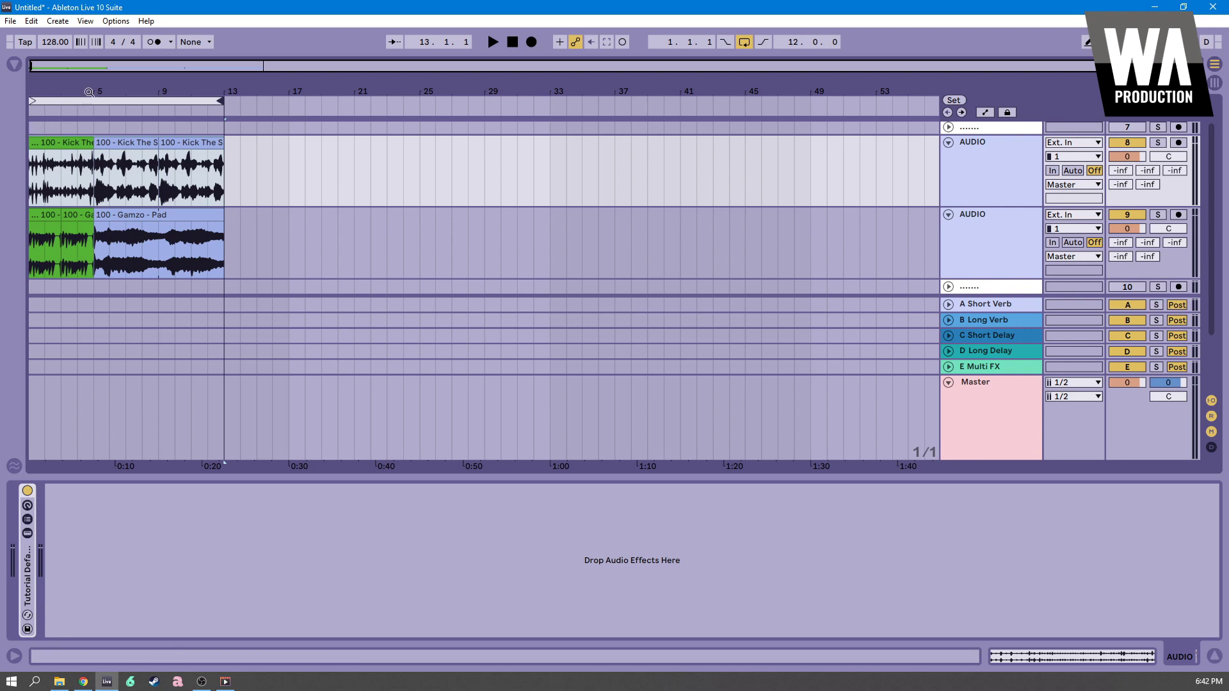
mouse_move(83, 90)
mouse_down()
mouse_move(83, 80)
mouse_move(100, 92)
mouse_up()
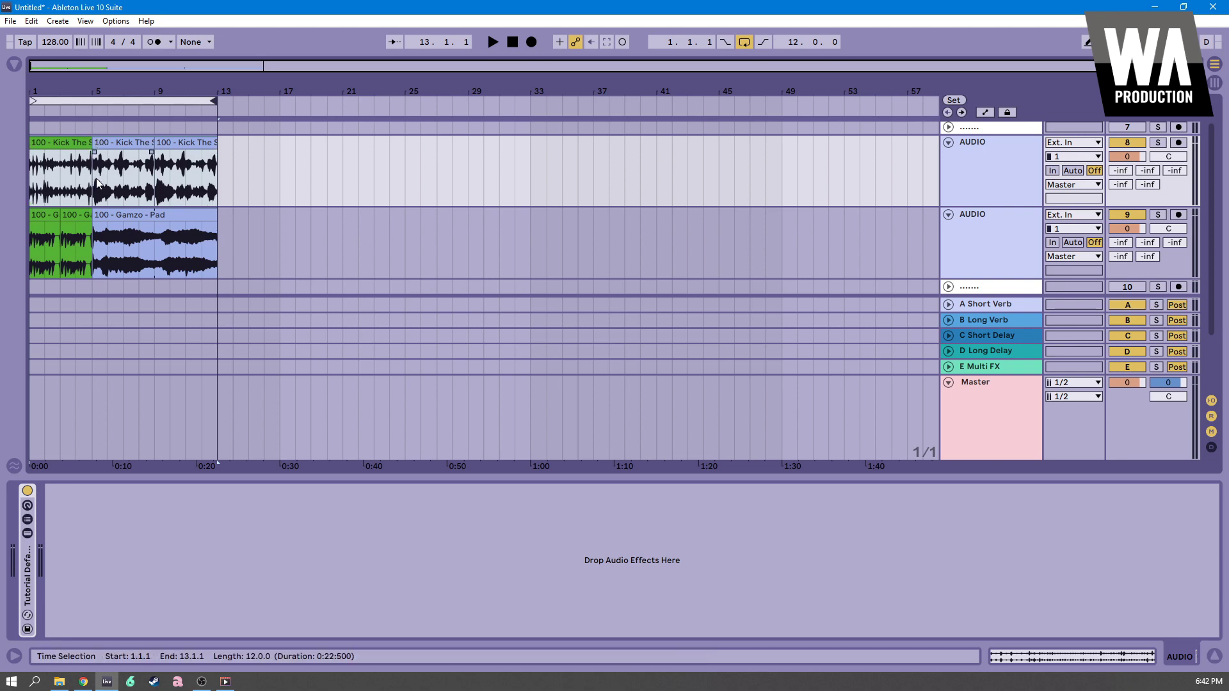
click(69, 144)
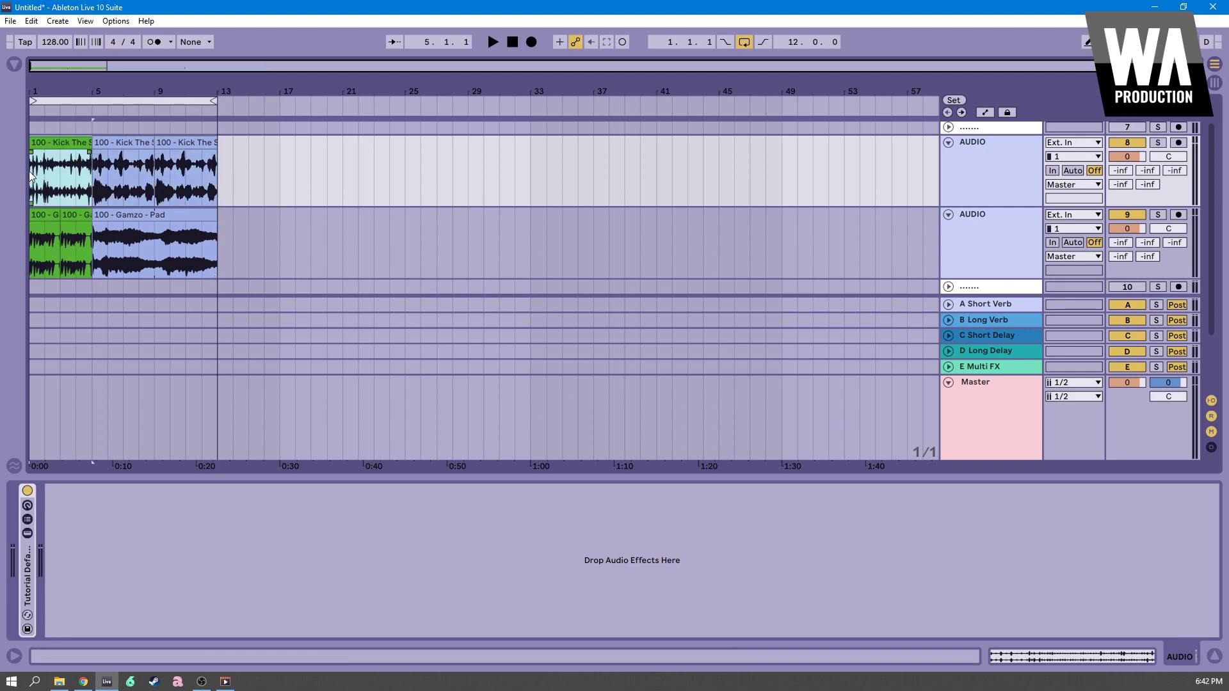
click(44, 151)
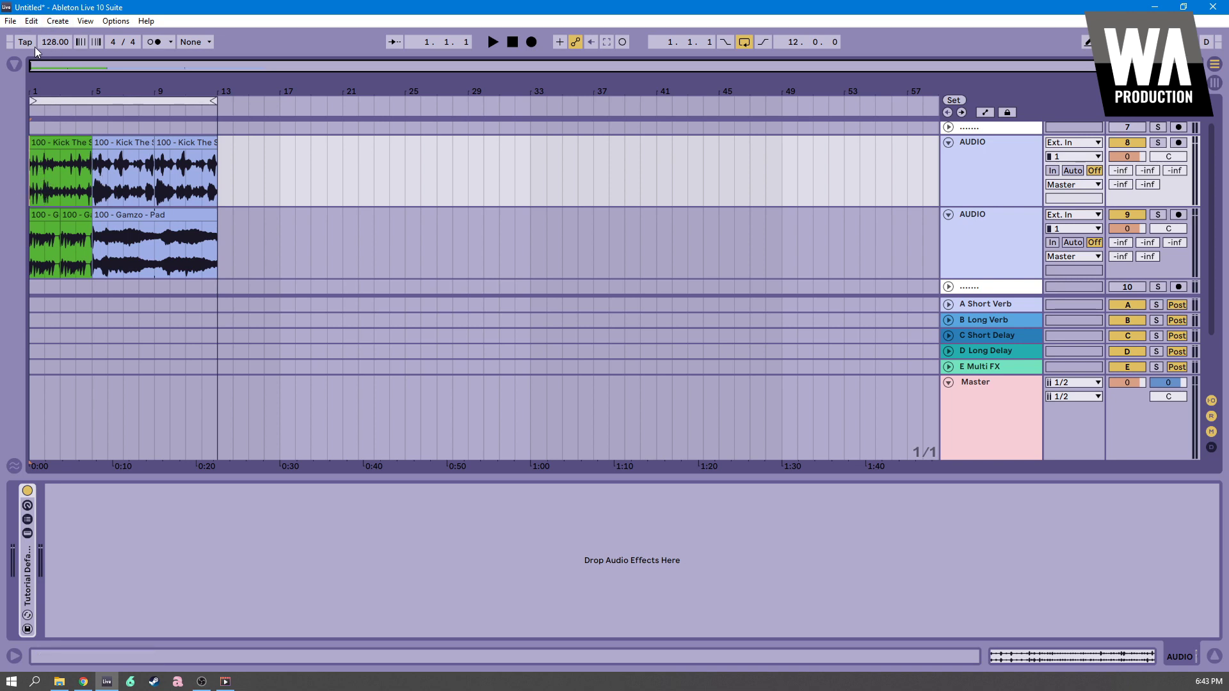
click(45, 142)
key(ctrl+a)
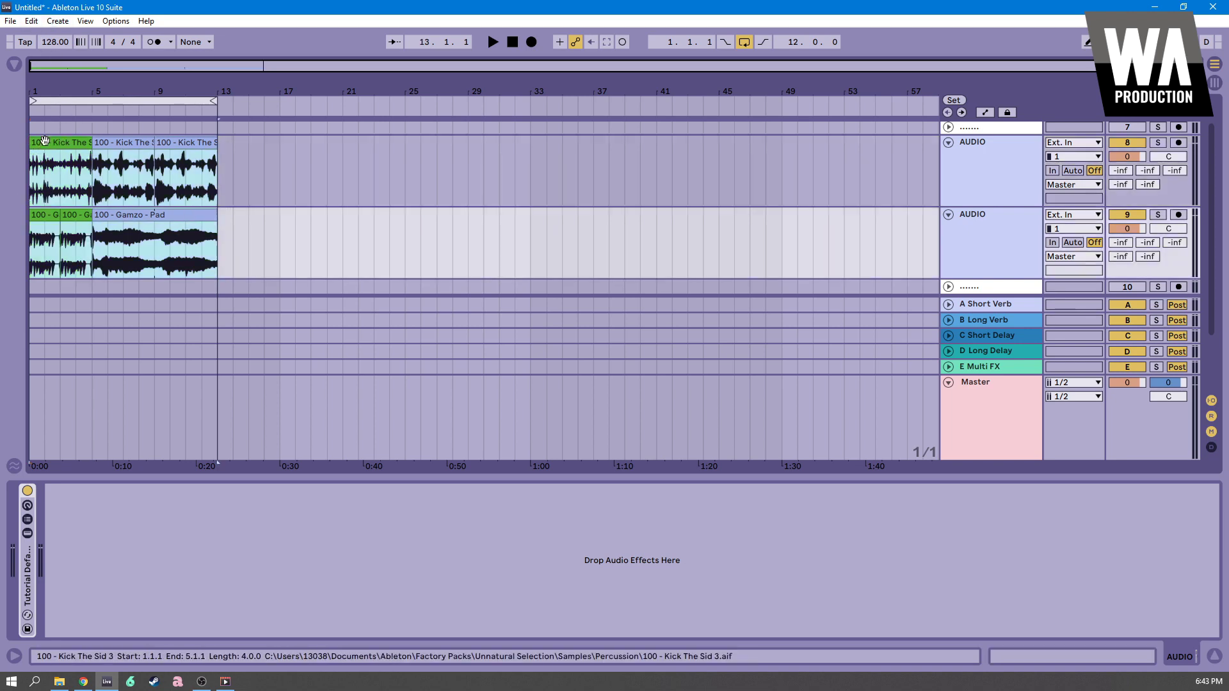
drag(45, 141, 108, 143)
key(ctrl+z)
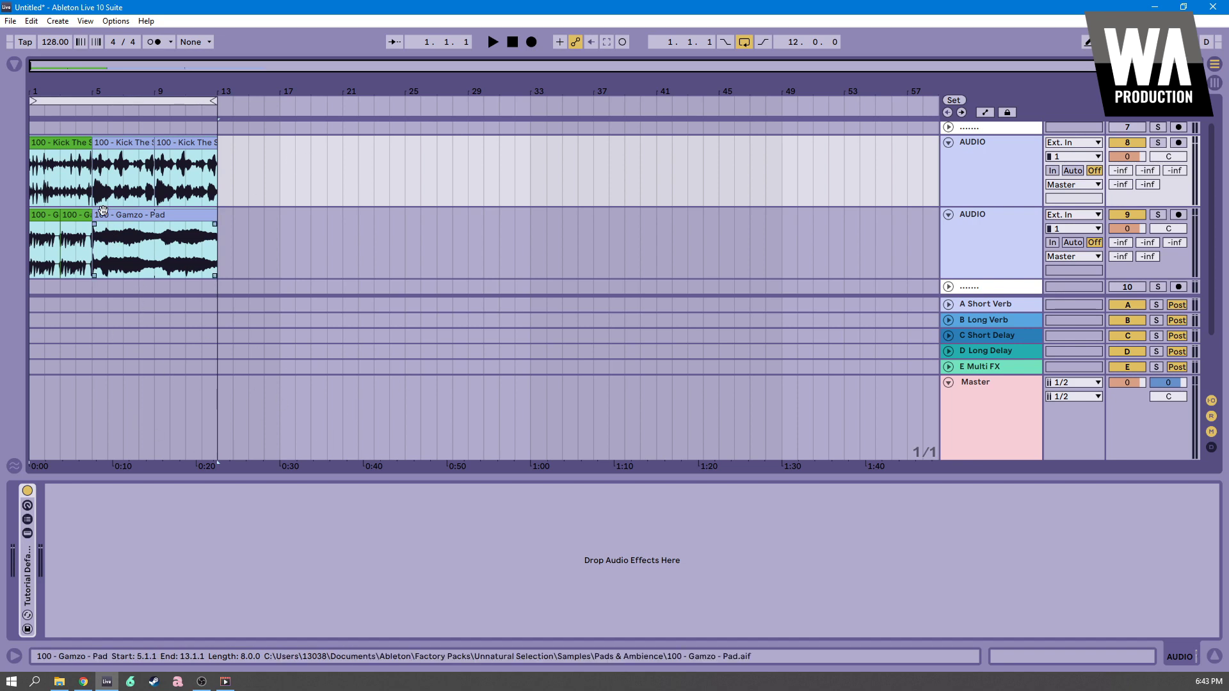
Insert four bars of silence at 1.1.1 so the clips start at bar 5
click(32, 176)
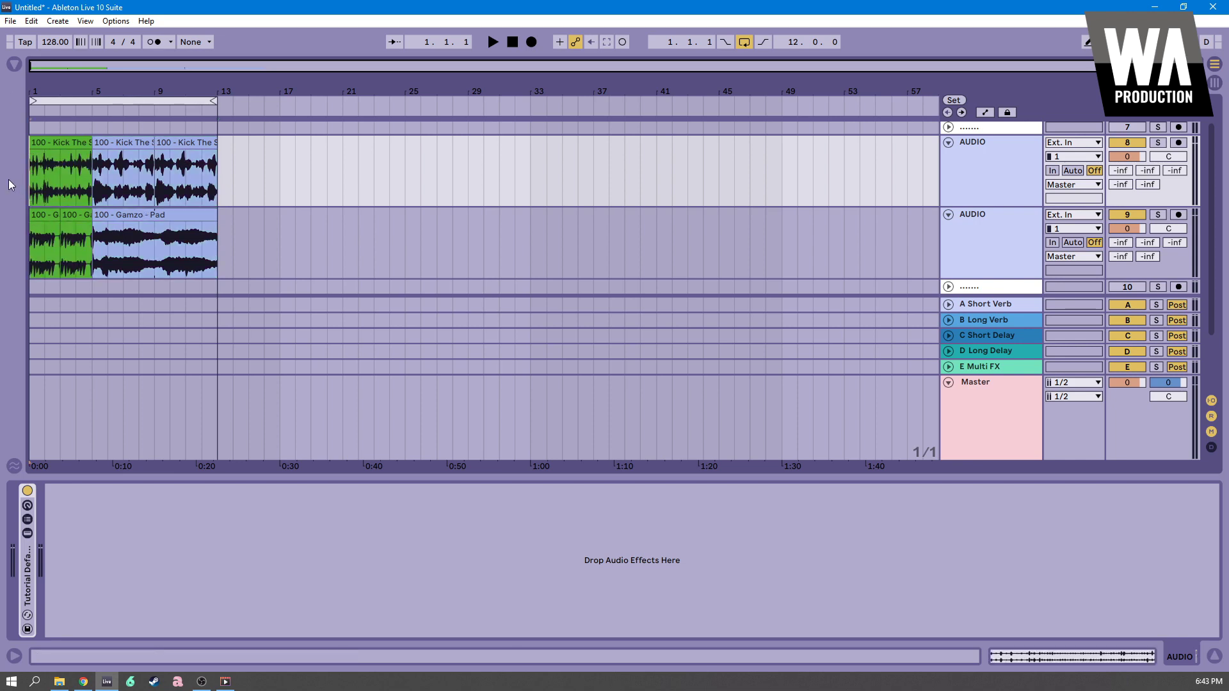
key(ctrl+i)
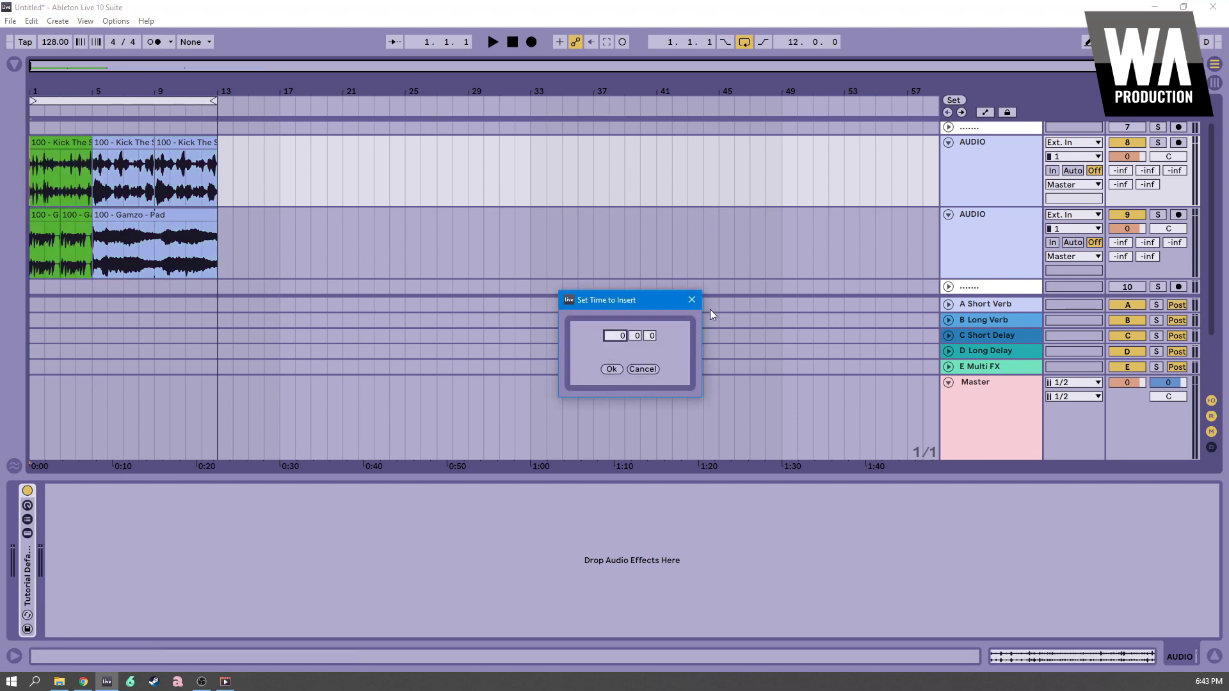
click(692, 300)
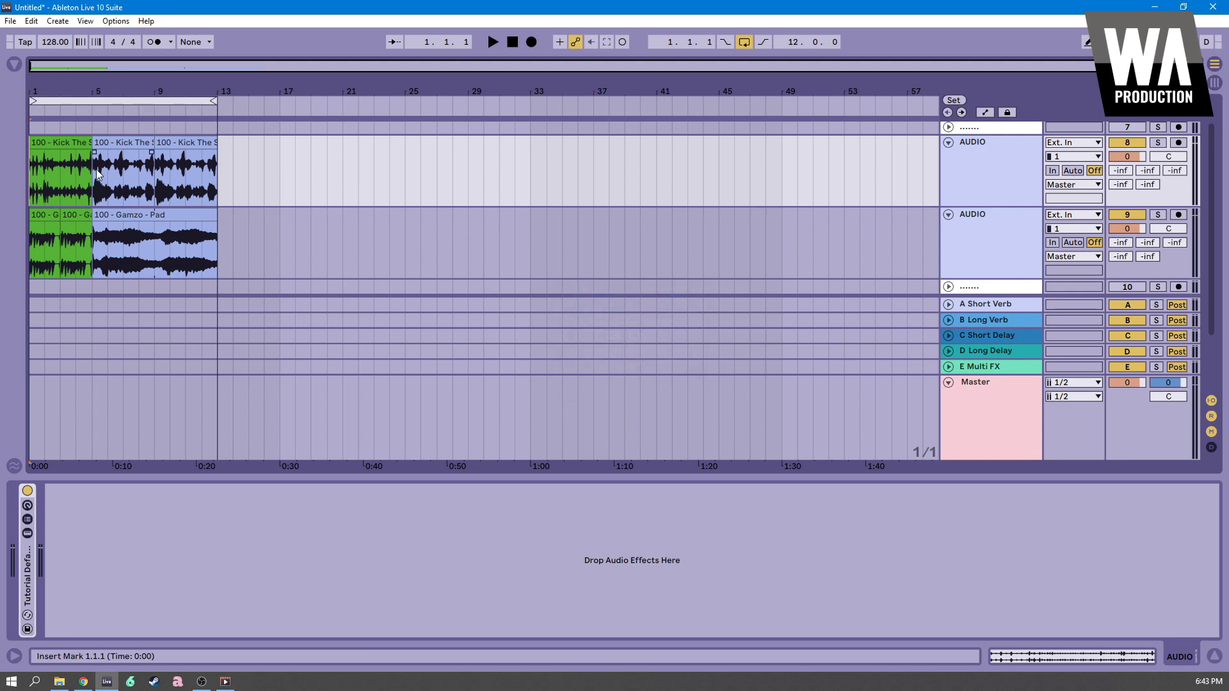
key(ctrl+i)
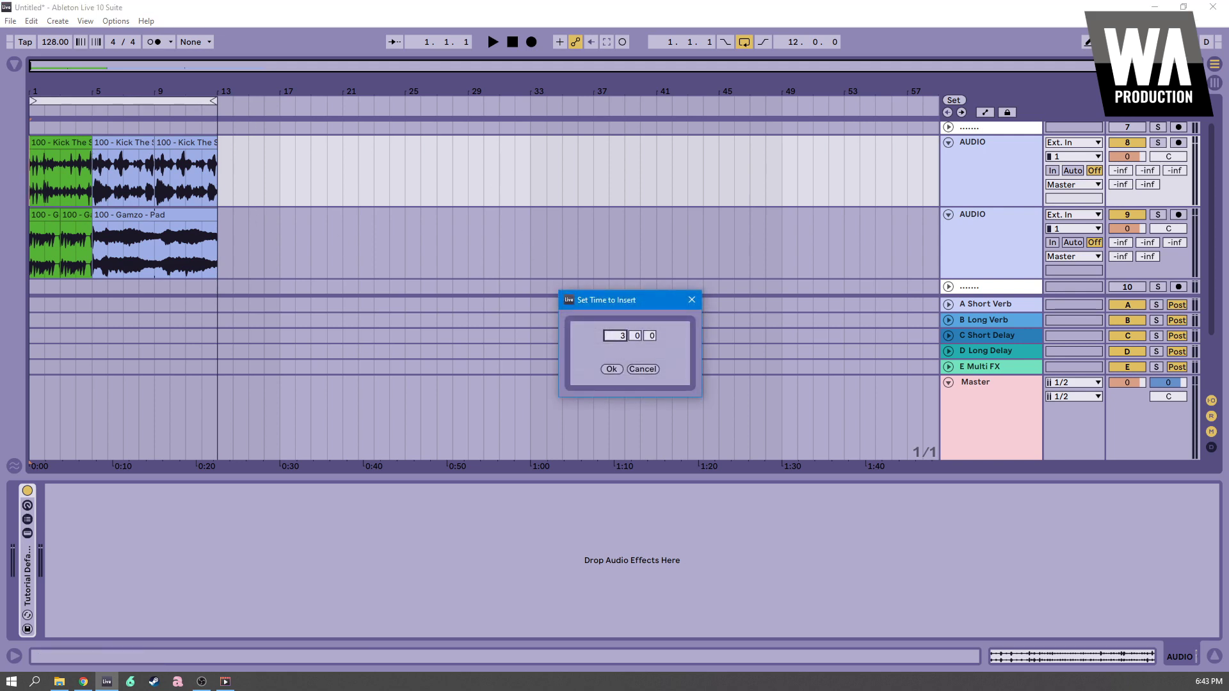
text(4)
click(611, 369)
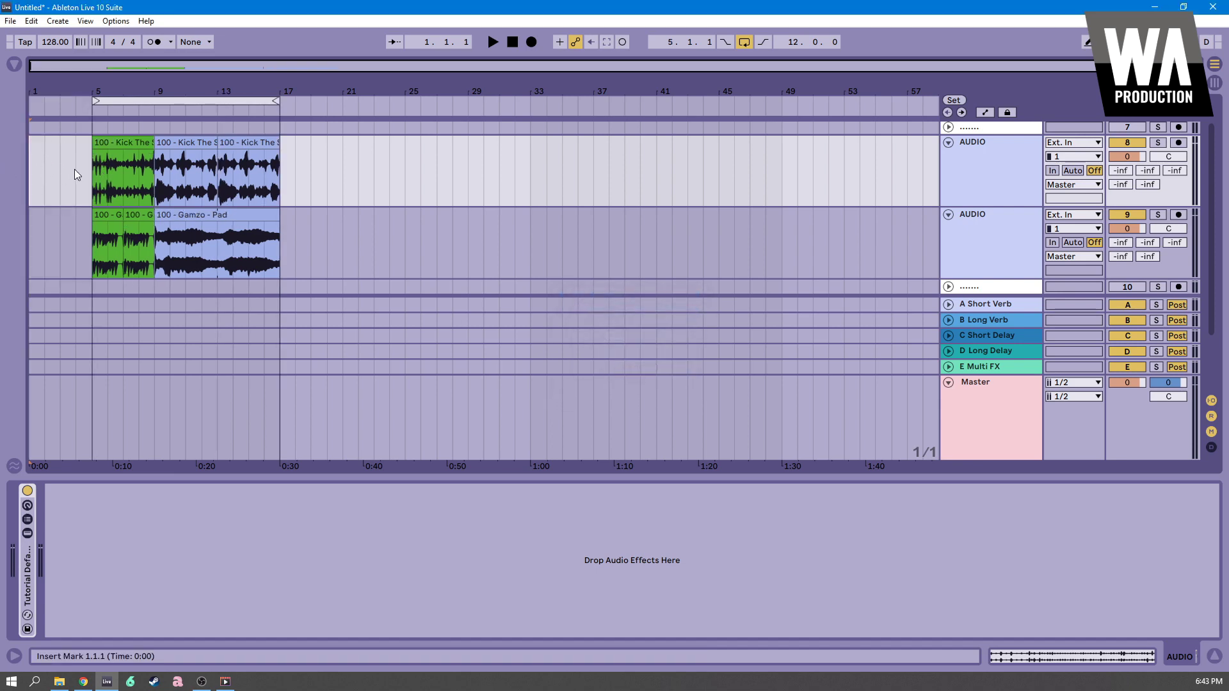
Set the loop brace to bars 5–17, play the loop, and place the insert point at bar 5
drag(141, 98, 173, 99)
key(space)
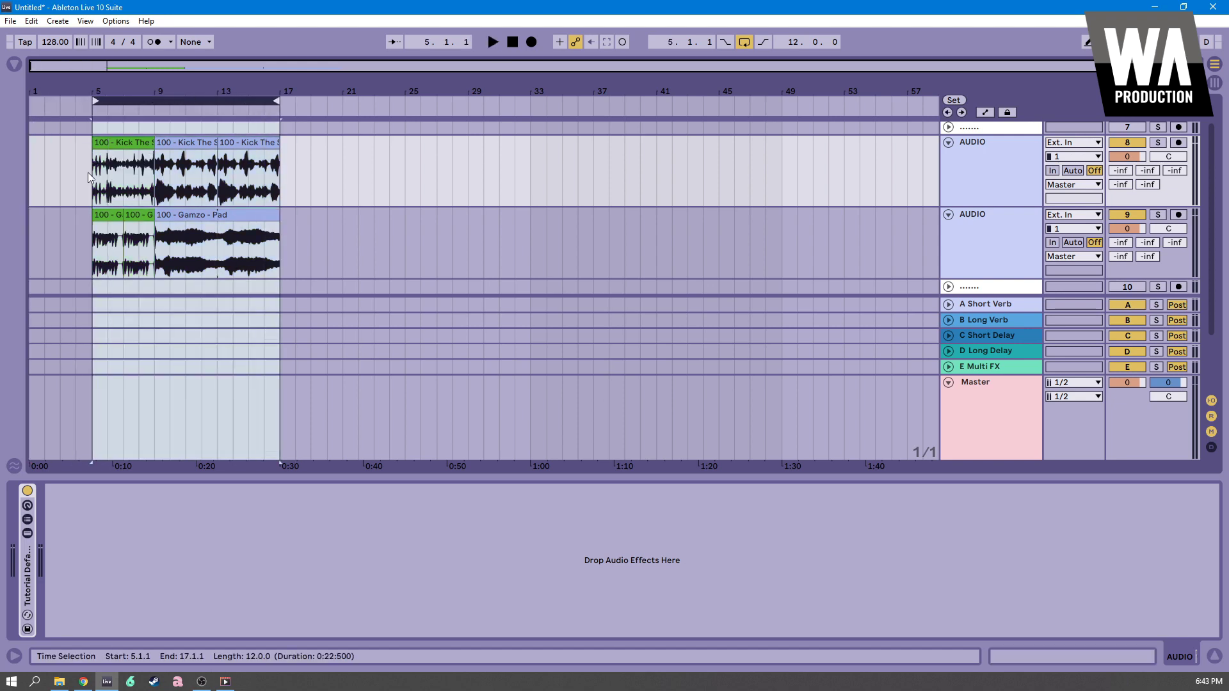
click(90, 165)
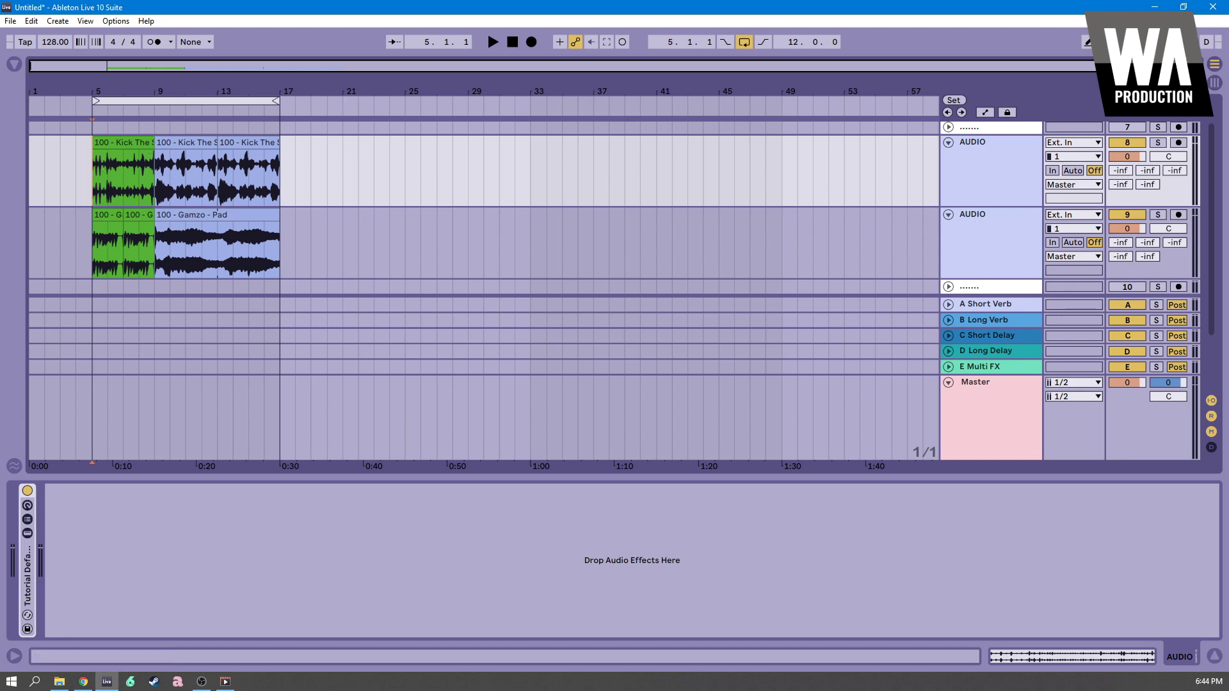
Try several clip and time selections, ending with a bars 5–9 time selection in the Master lane
click(31, 22)
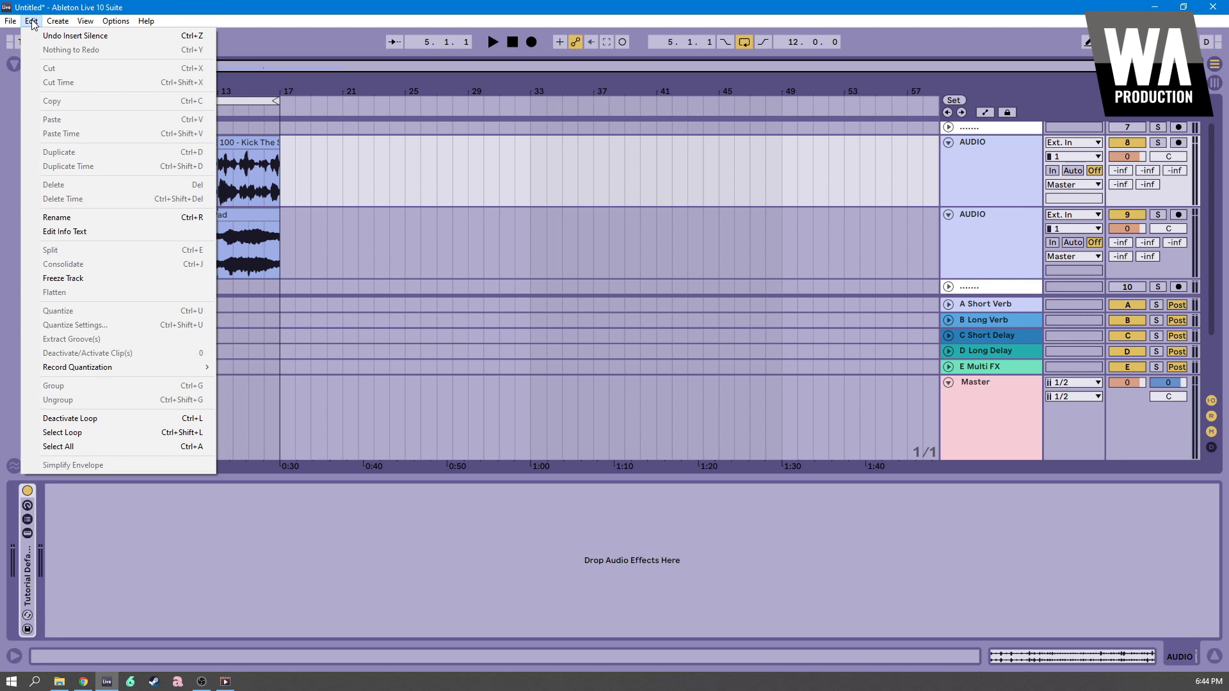
click(31, 22)
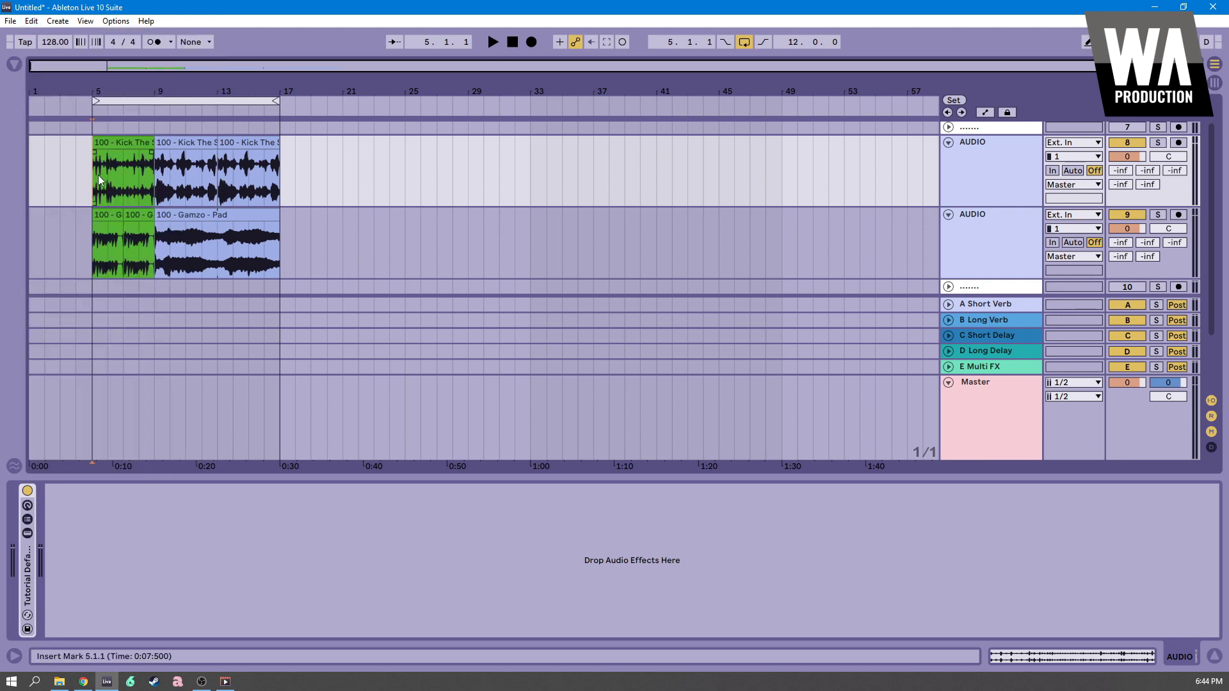
click(158, 165)
drag(158, 166, 281, 245)
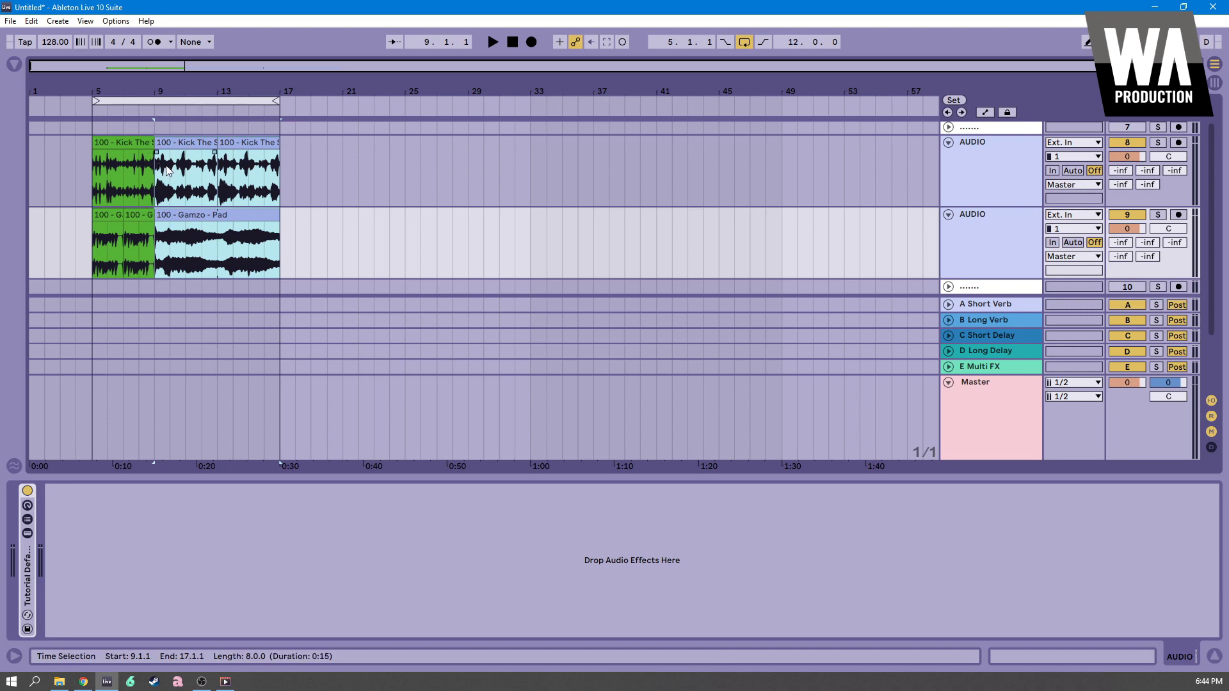
click(132, 139)
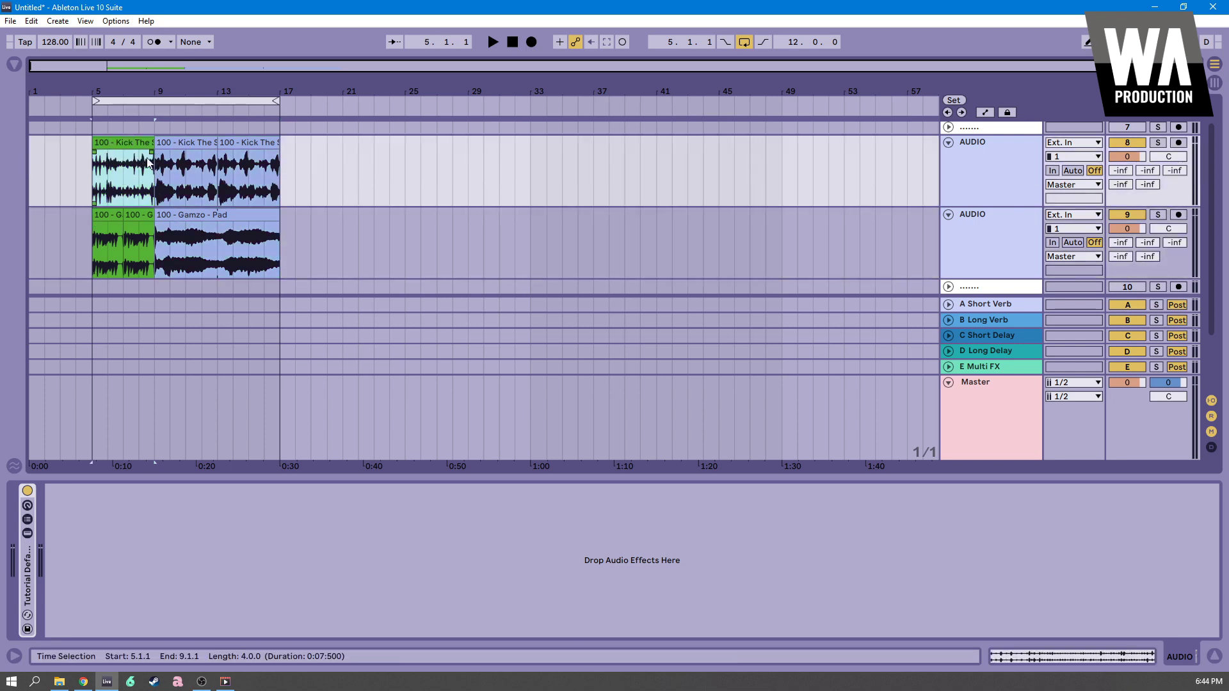
click(174, 146)
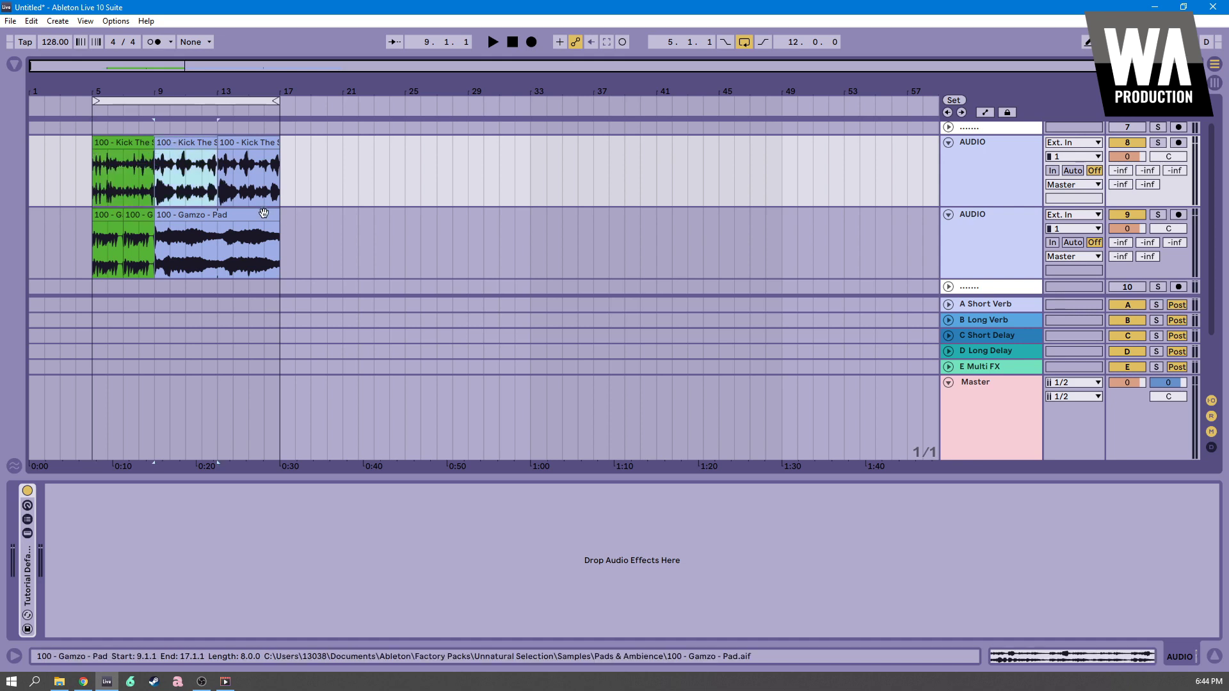
shift+click(262, 215)
drag(173, 137, 194, 164)
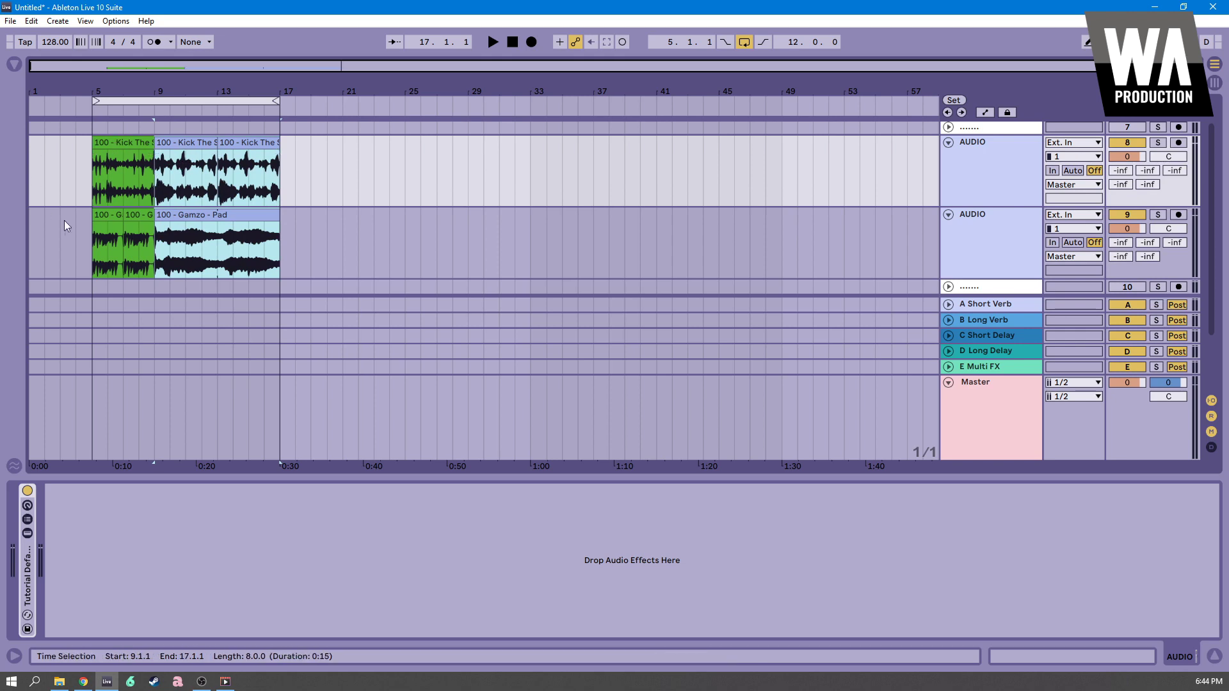
click(118, 141)
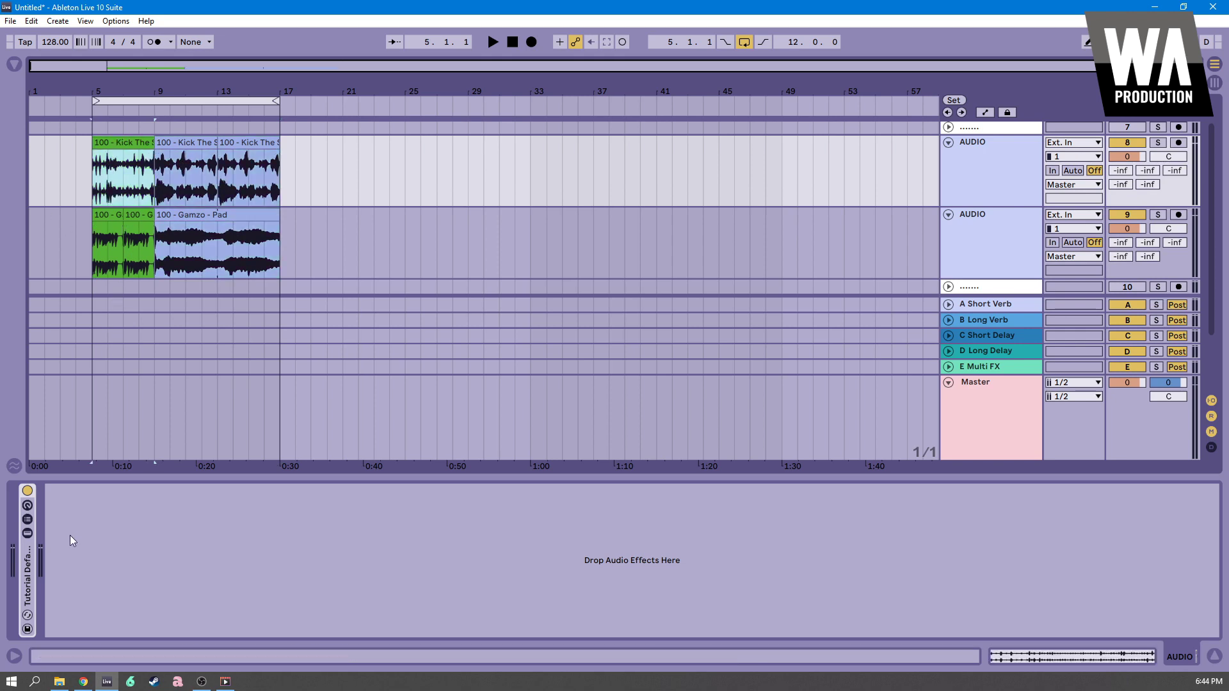
drag(99, 425, 154, 422)
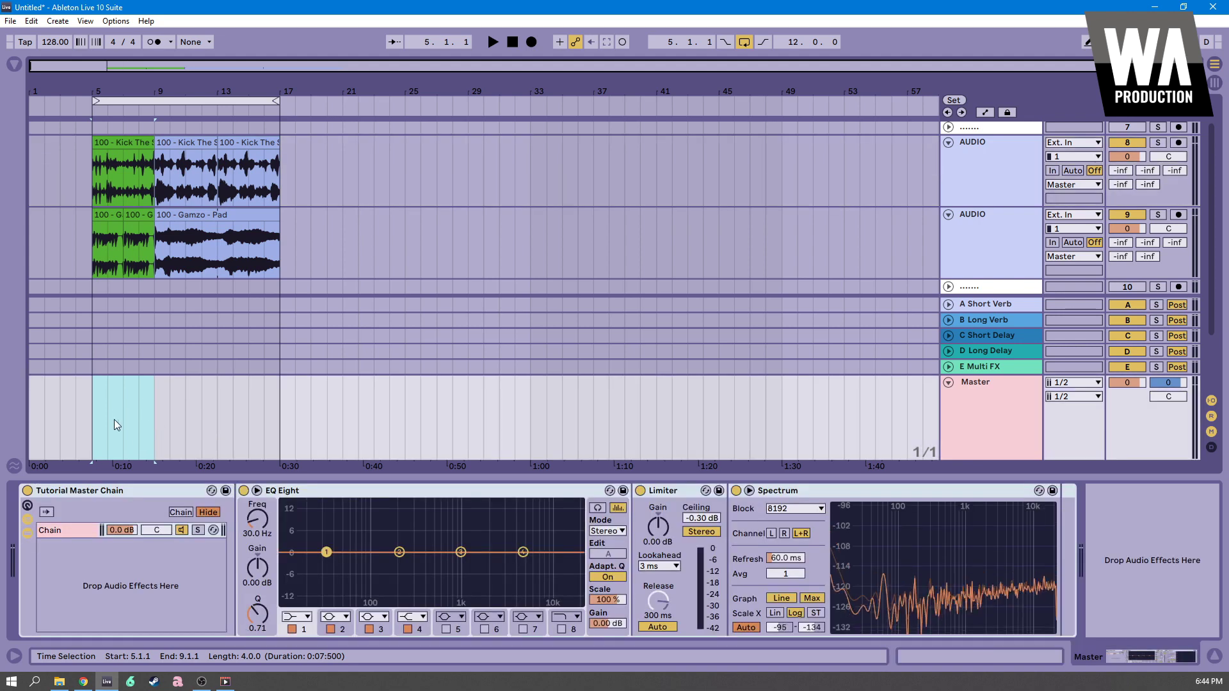
Duplicate the bars 5–9 time selection so the clips run to bar 21, then add a MIDI track
click(32, 21)
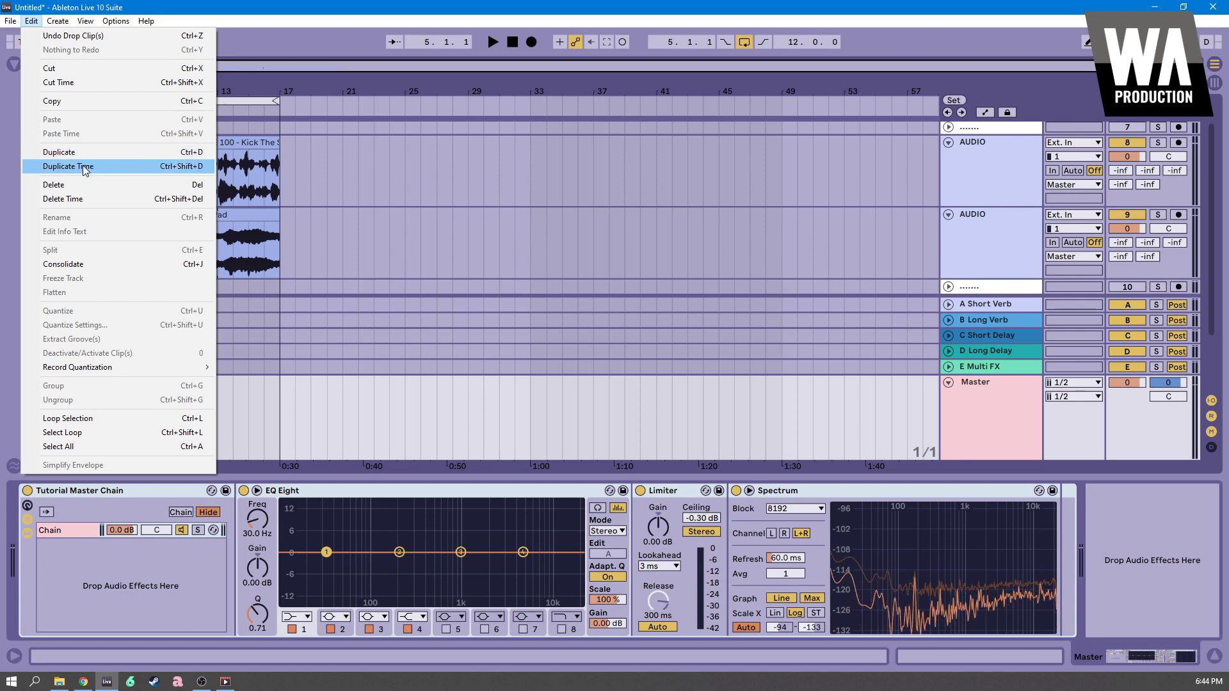
click(31, 22)
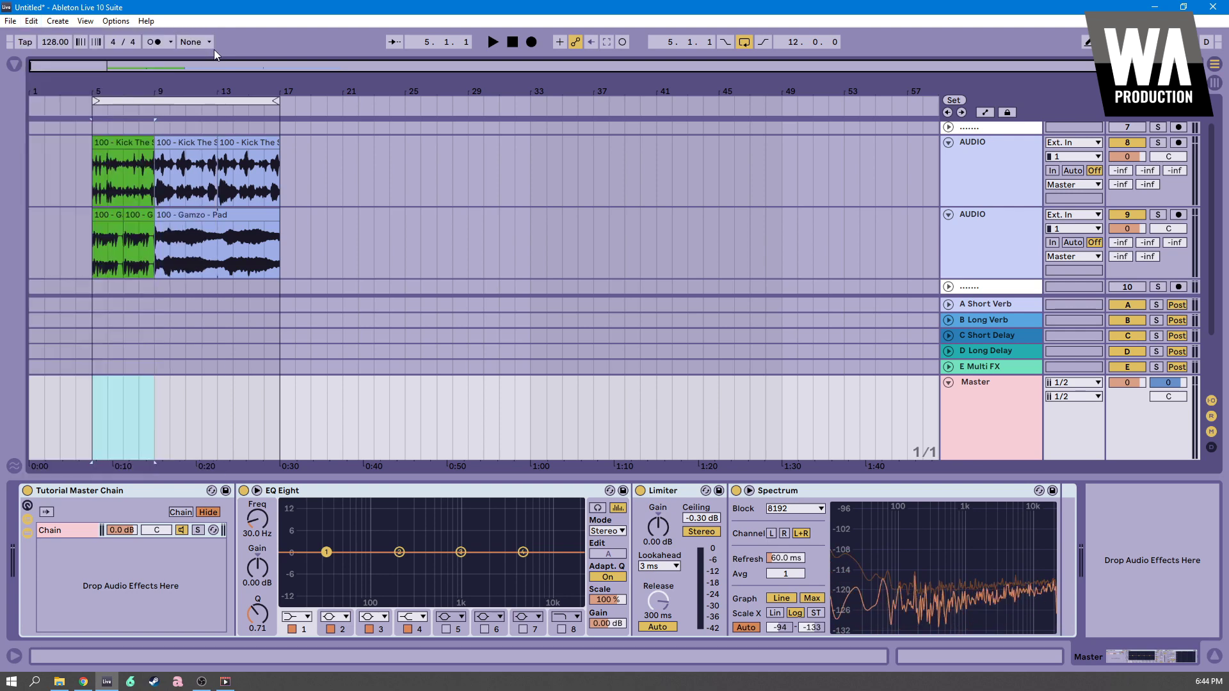
key(ctrl+shift+d)
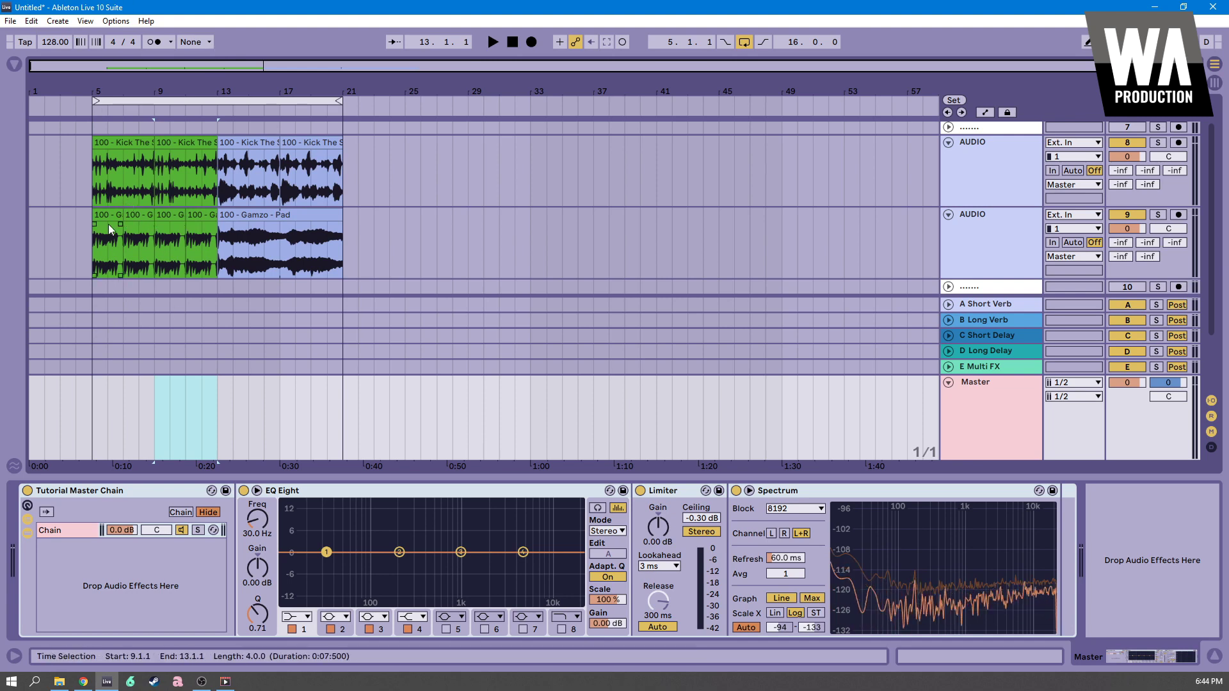
key(ctrl+shift+t)
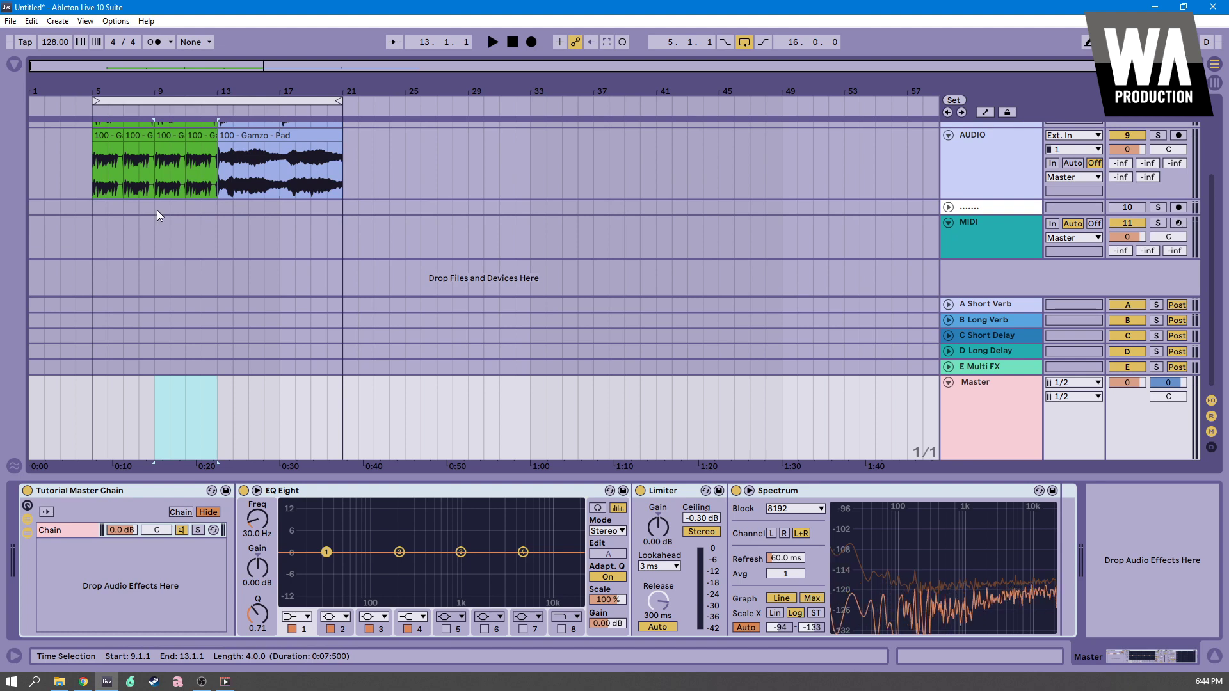
click(154, 207)
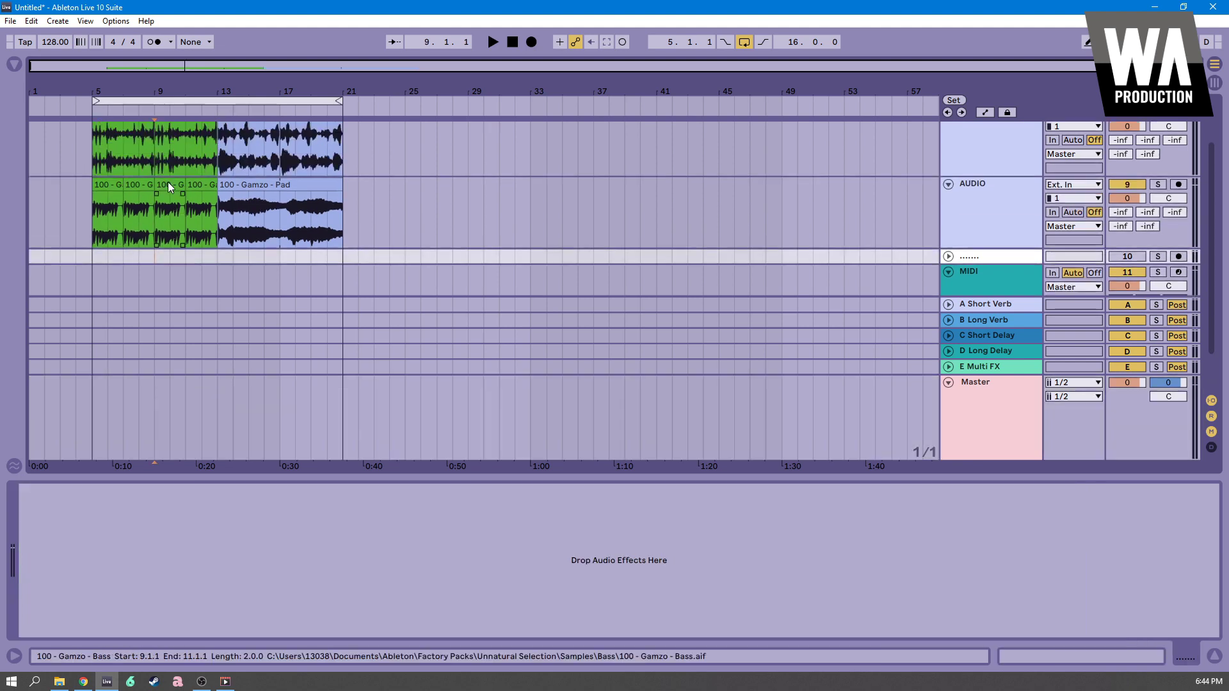
scroll(173, 189, up, 1)
scroll(161, 183, down, 2)
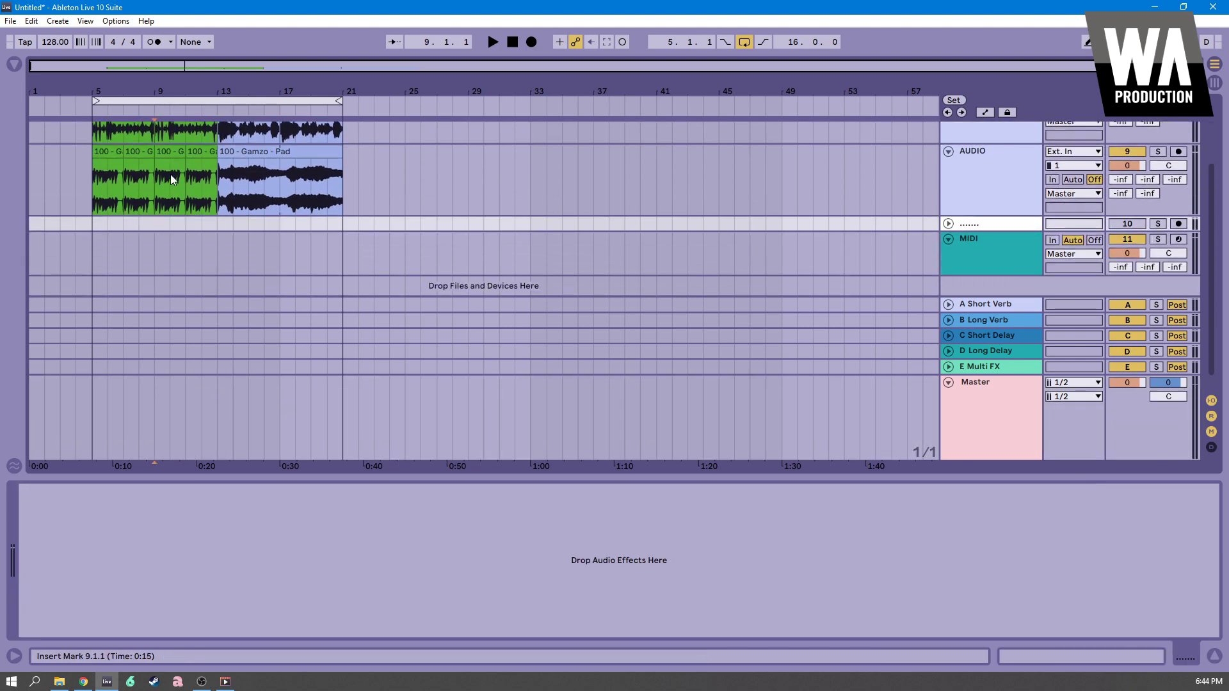
drag(159, 148, 217, 220)
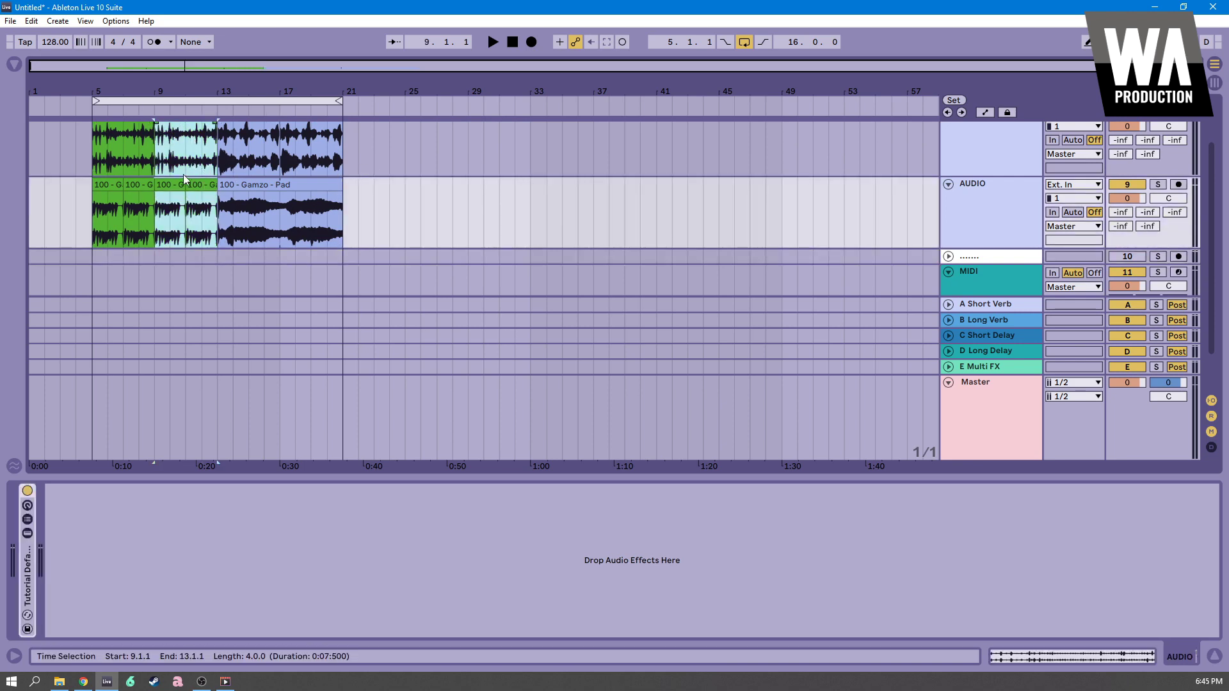
drag(185, 181, 404, 181)
click(259, 180)
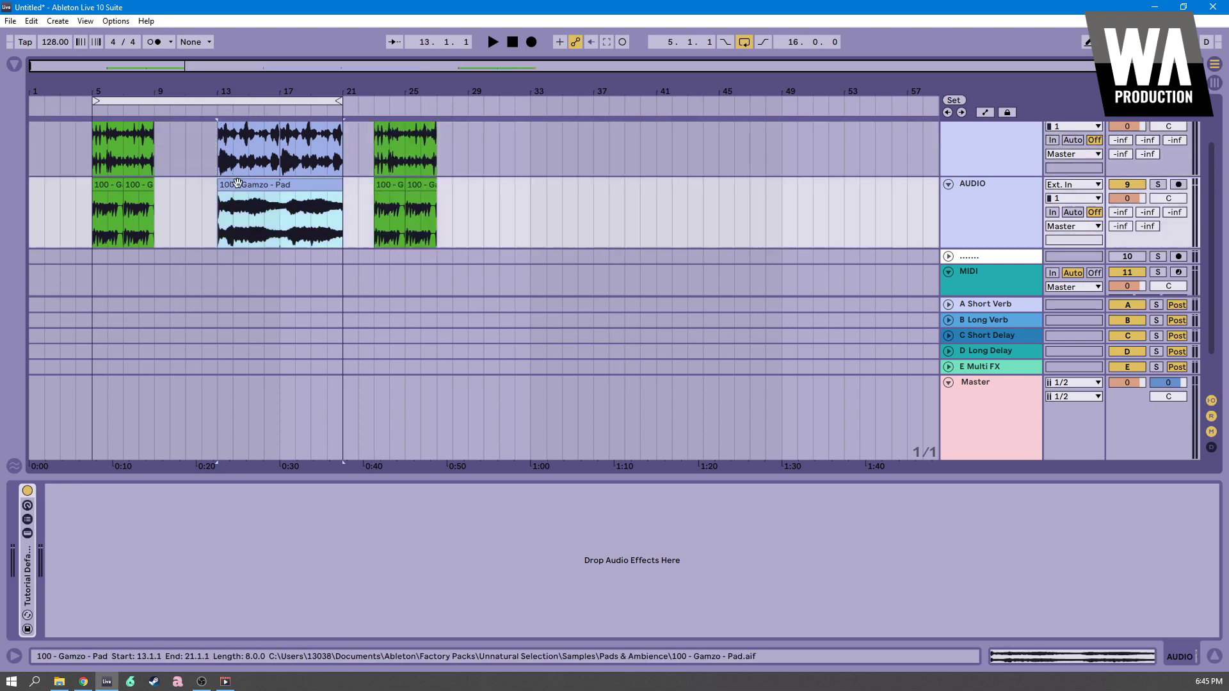
scroll(308, 173, up, 3)
click(320, 175)
drag(240, 181, 177, 181)
drag(430, 192, 366, 192)
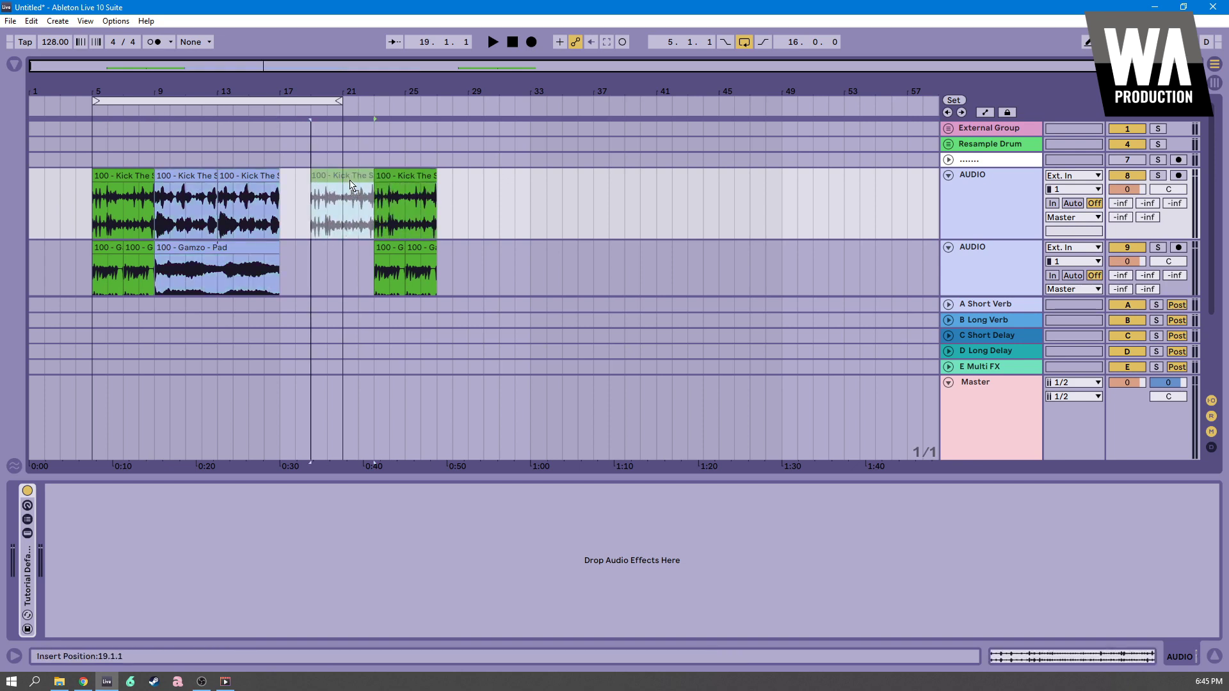
key(ctrl+z)
key(ctrl+z)
key(ctrl+z)
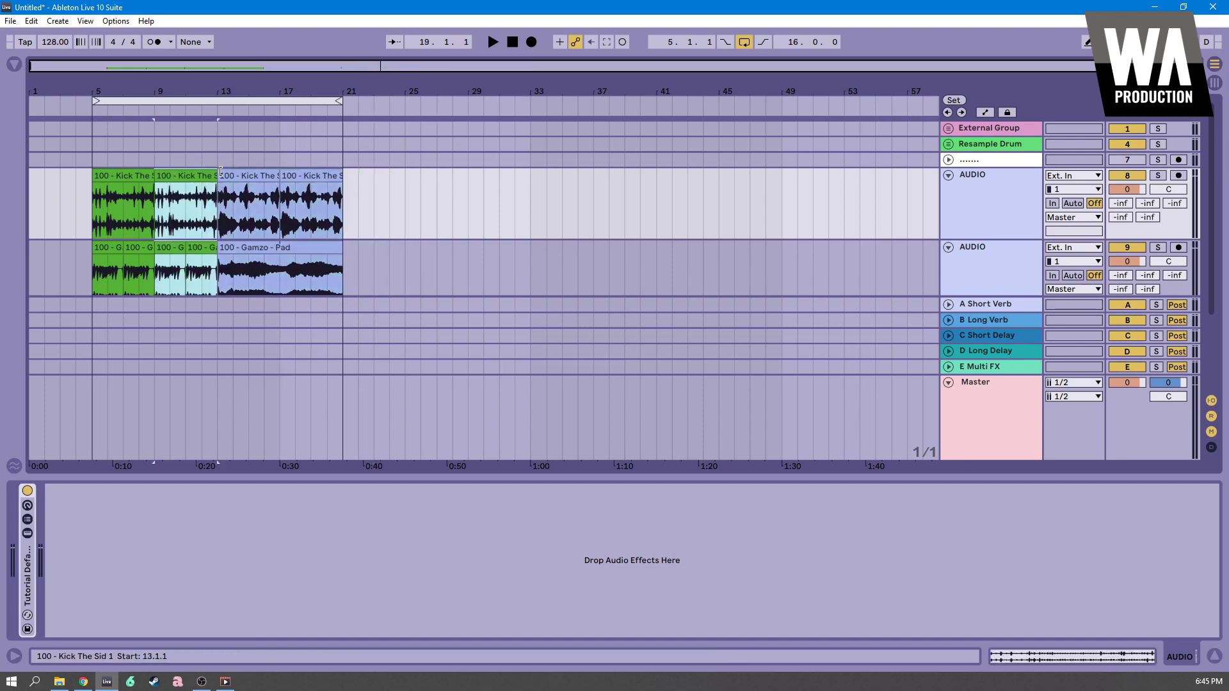
click(31, 21)
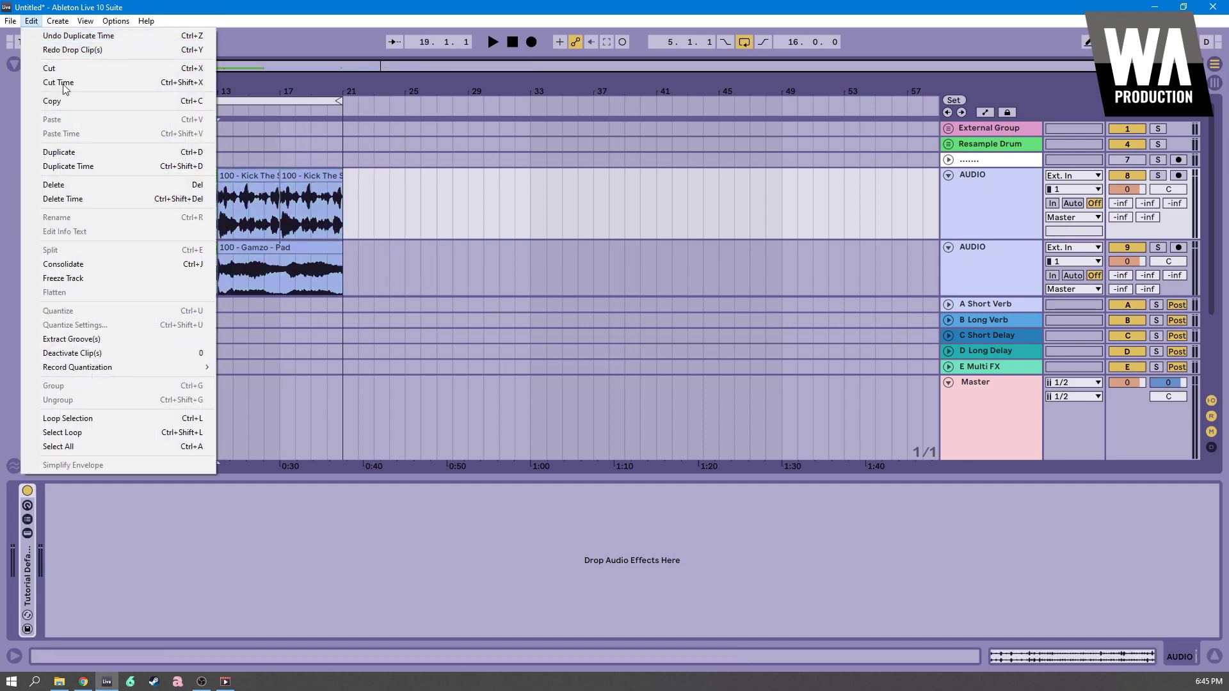
click(94, 83)
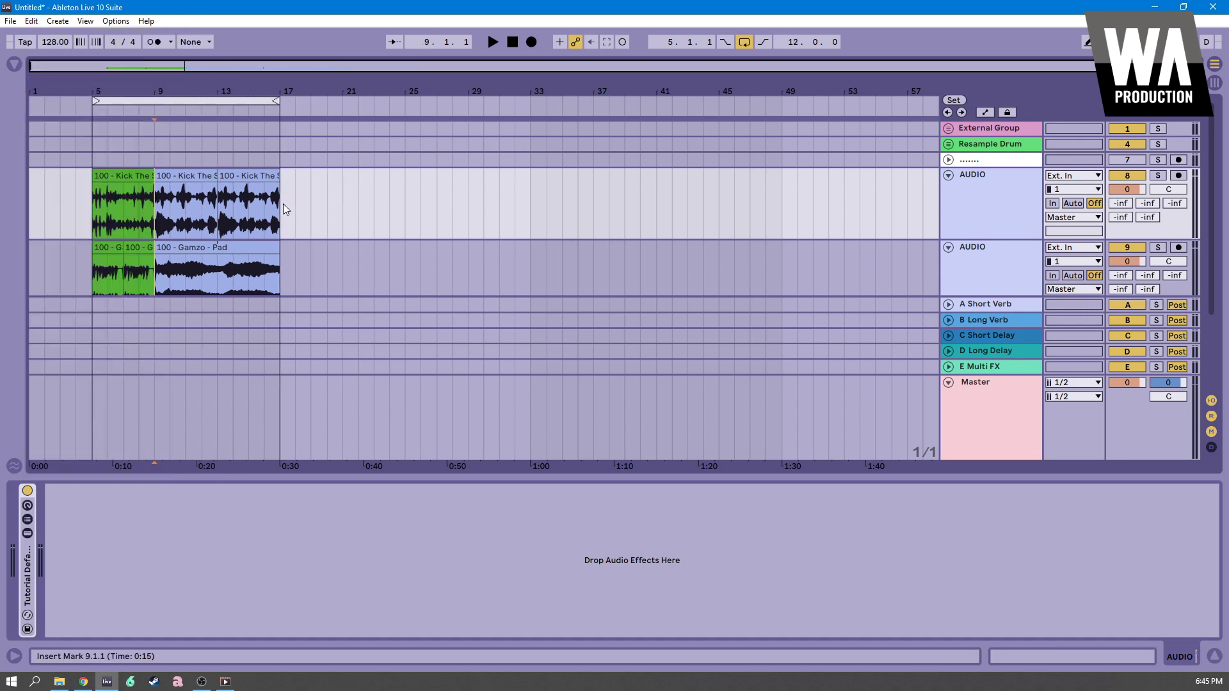
click(32, 20)
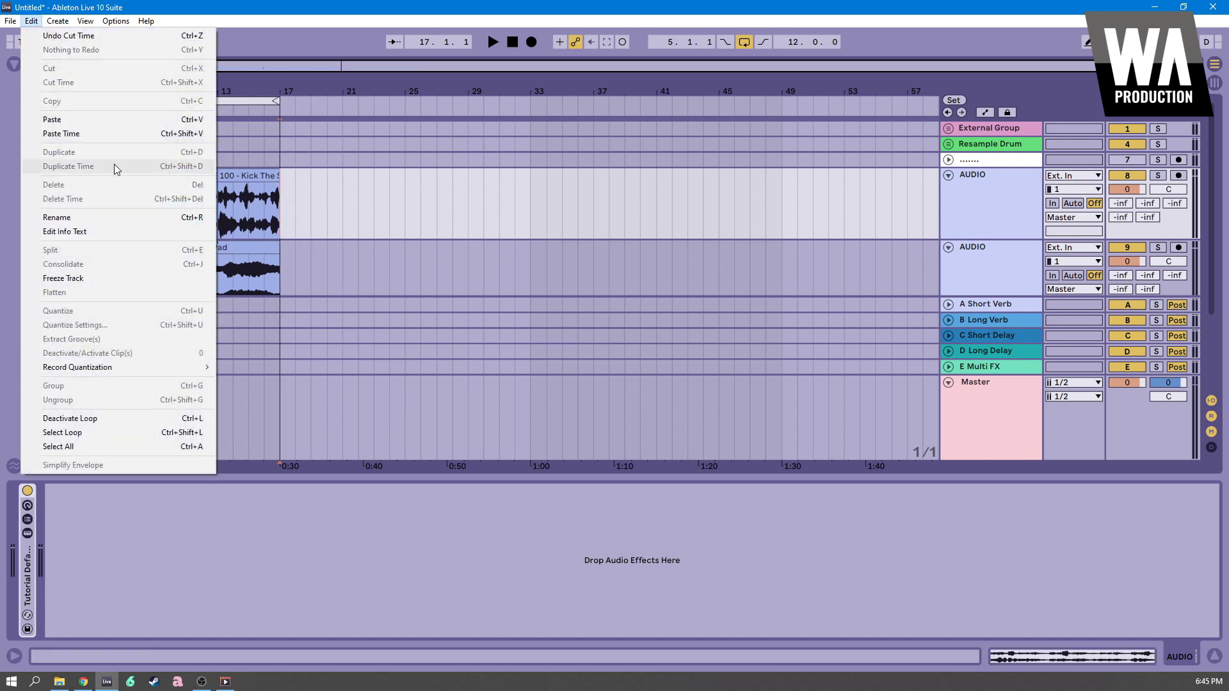
click(87, 134)
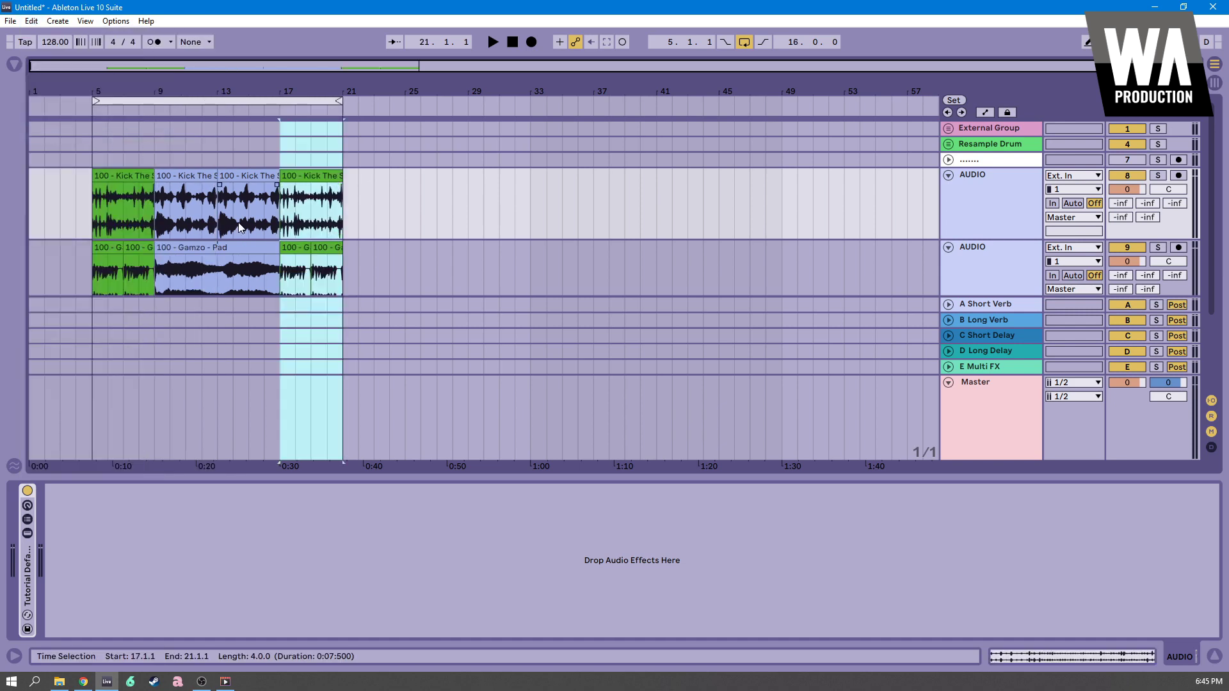
scroll(208, 213, down, 1)
scroll(208, 213, down, 2)
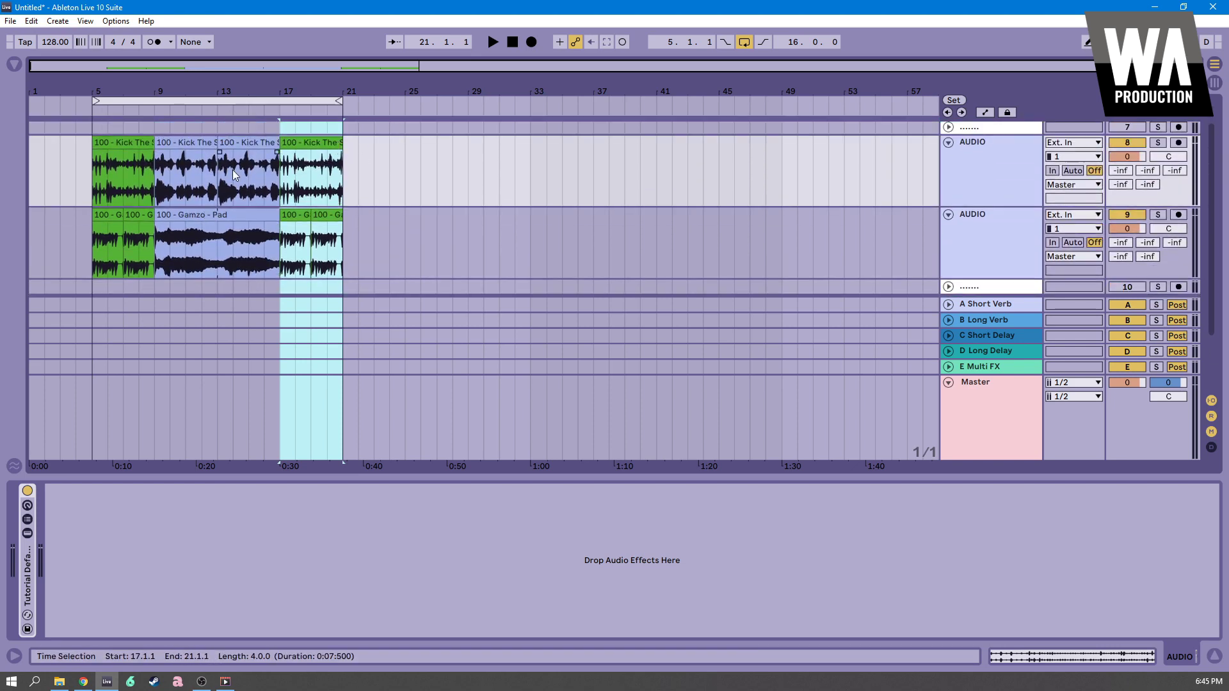
key(ctrl+z)
key(ctrl+z)
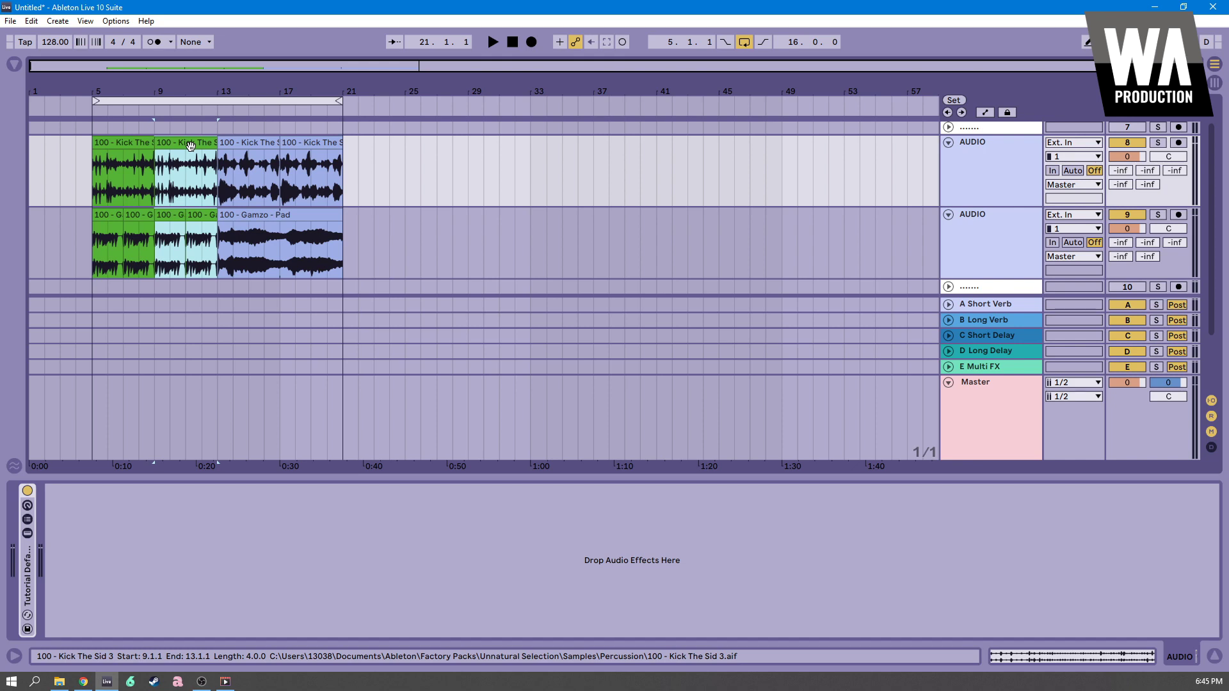
click(30, 24)
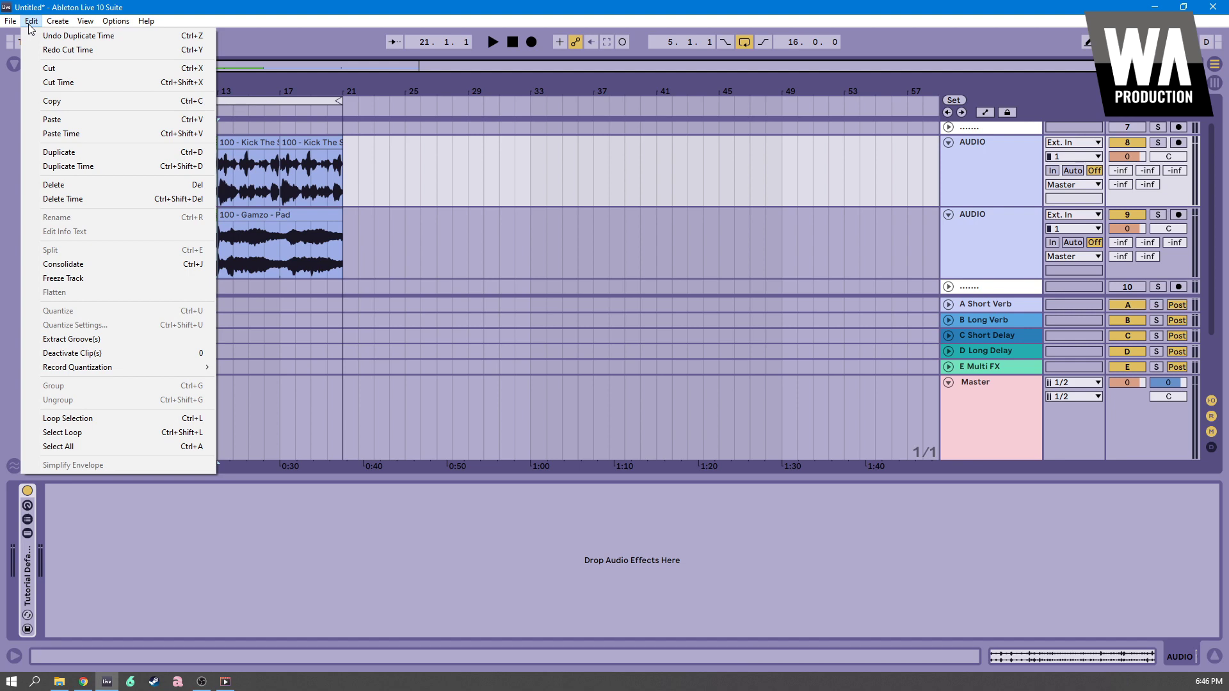
Move the loop brace to cover bars 21–37
click(30, 21)
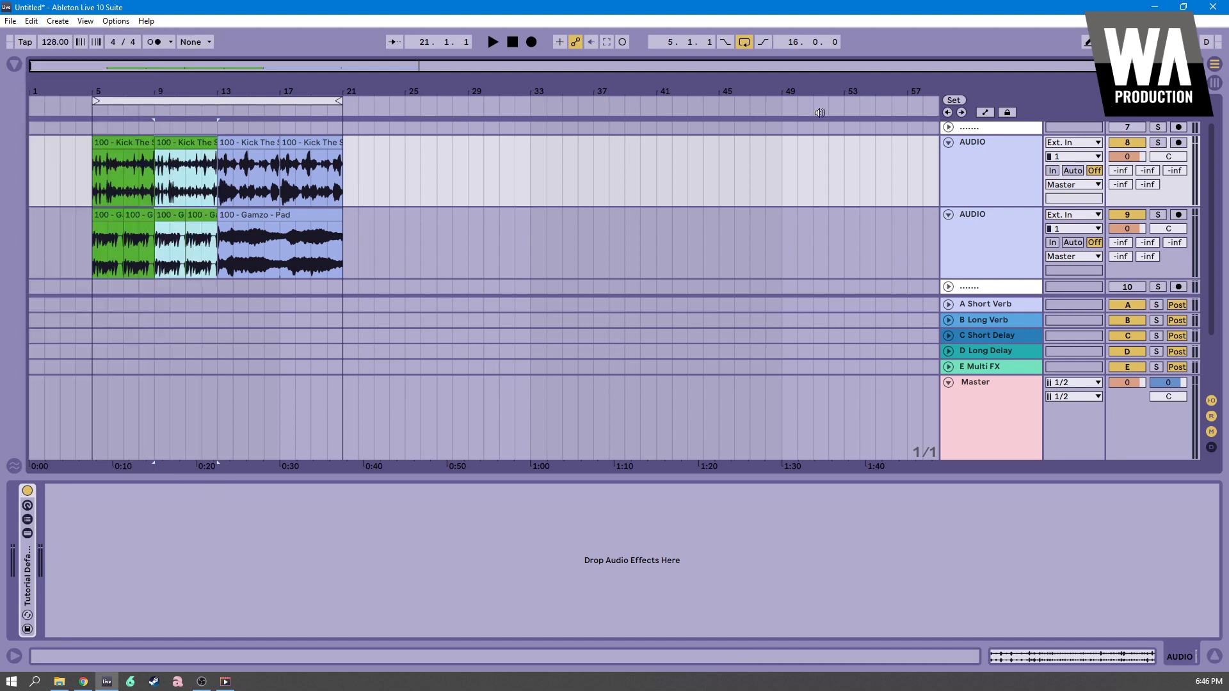
scroll(576, 203, up, 1)
scroll(459, 203, down, 3)
scroll(134, 184, up, 3)
scroll(134, 185, down, 1)
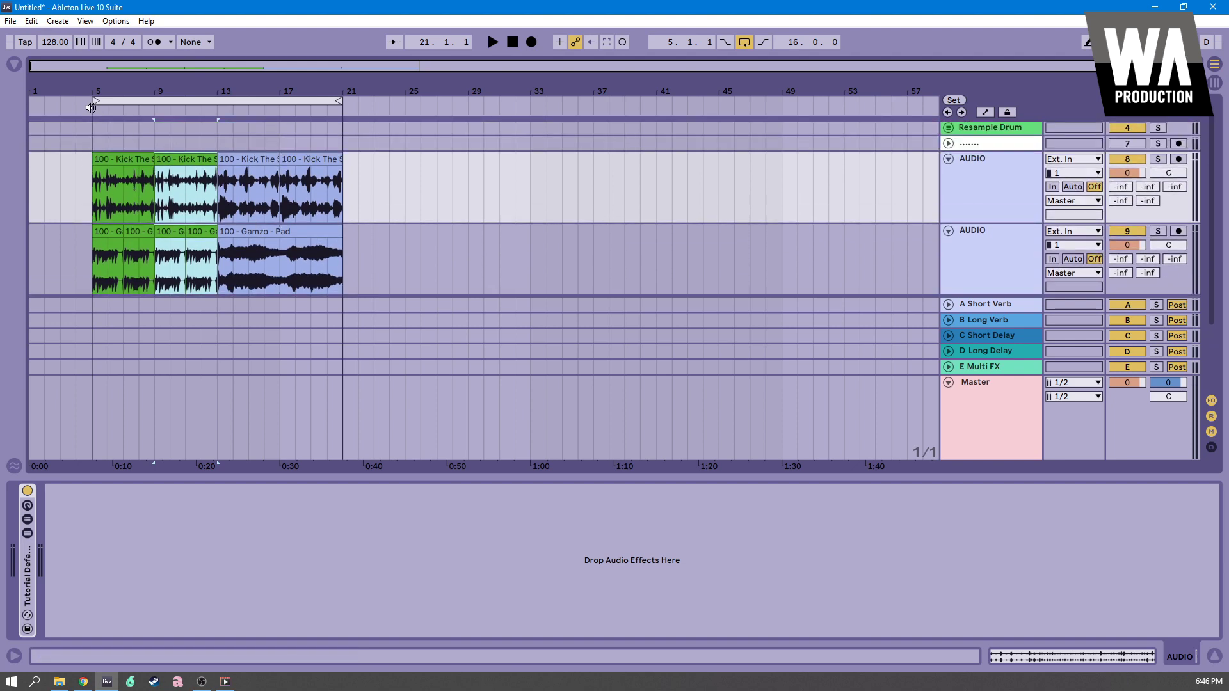
drag(121, 101, 372, 102)
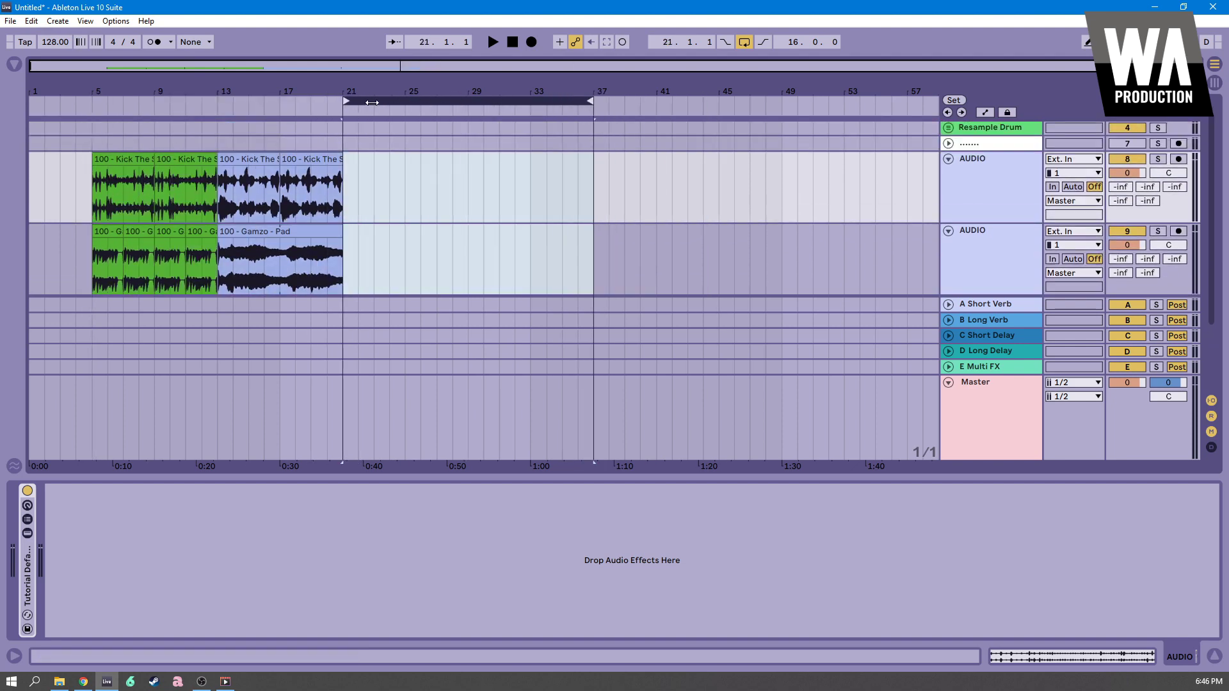
Play the arrangement from bar 5, jump to around bar 13, then stop playback
right_click(93, 110)
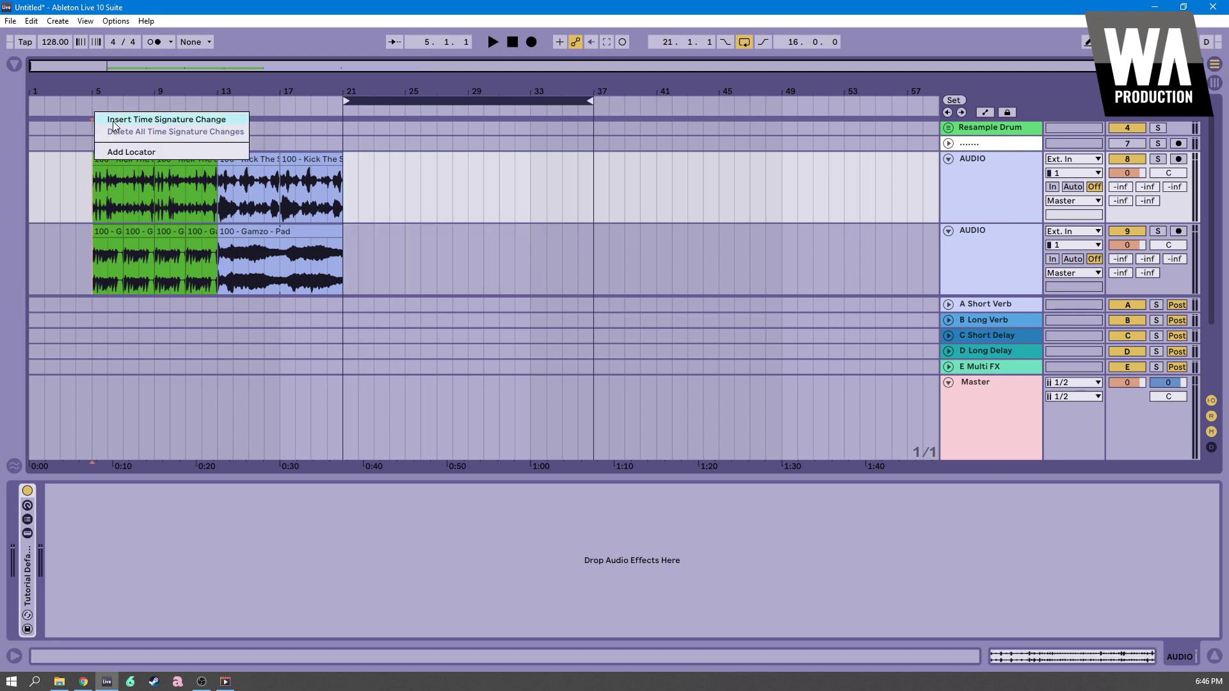
key(Escape)
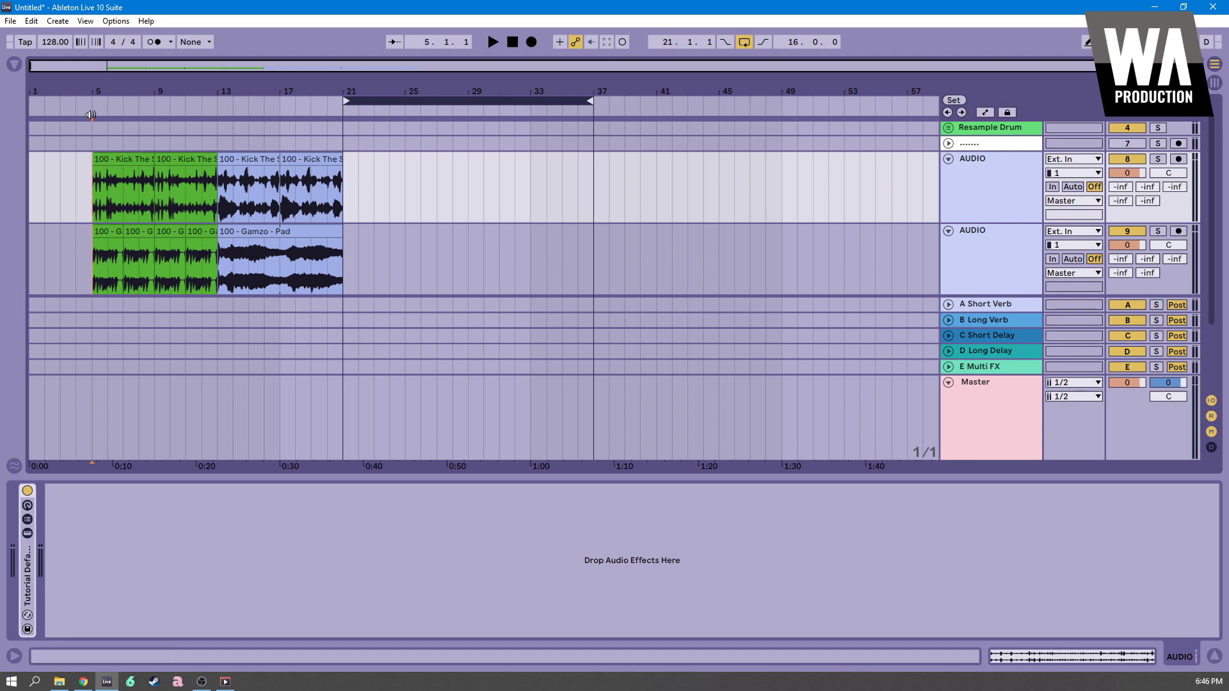
key(space)
key(space)
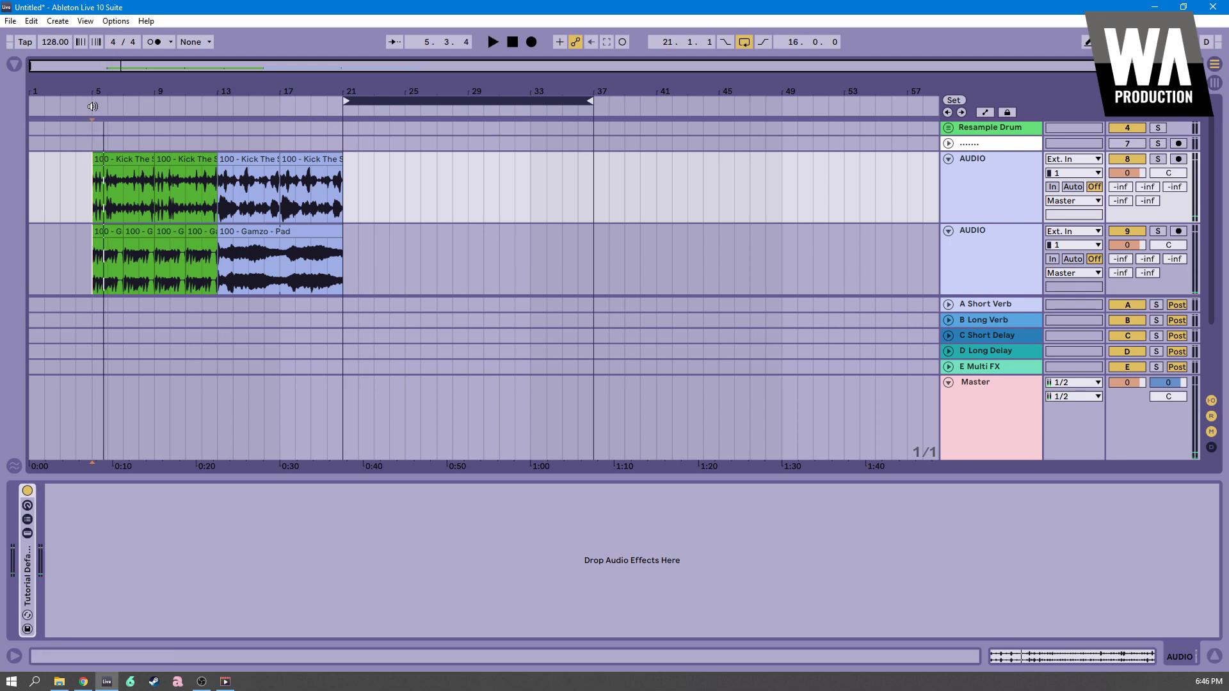
key(space)
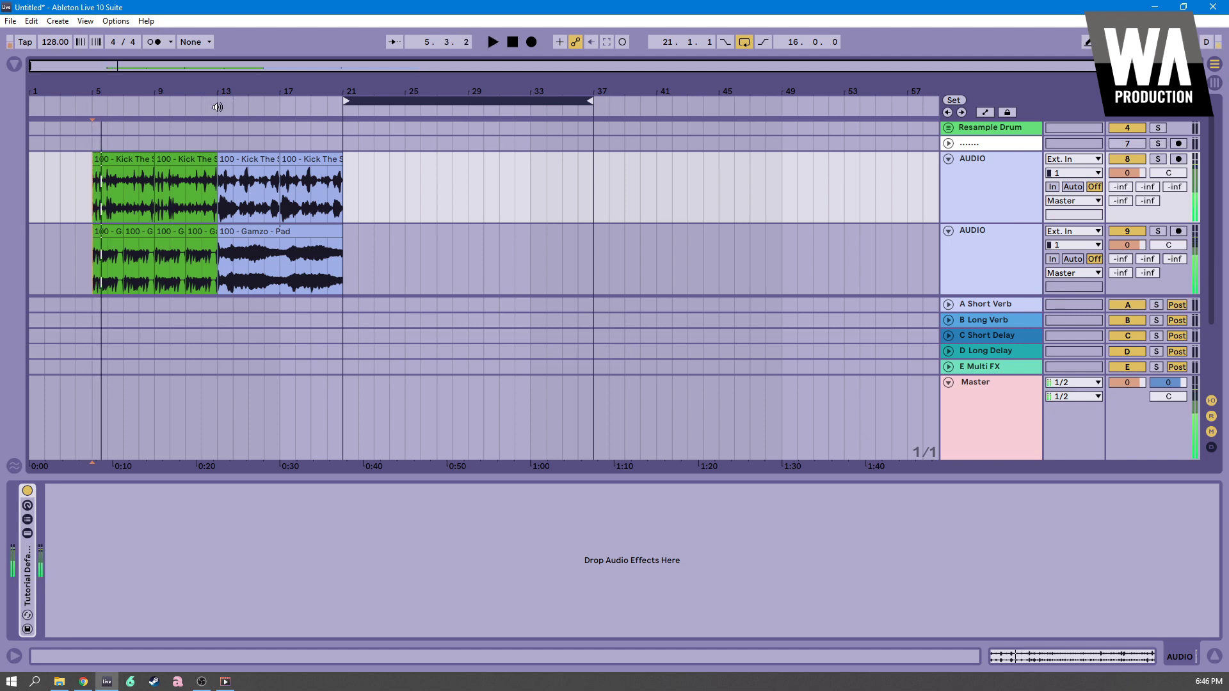
click(216, 114)
key(space)
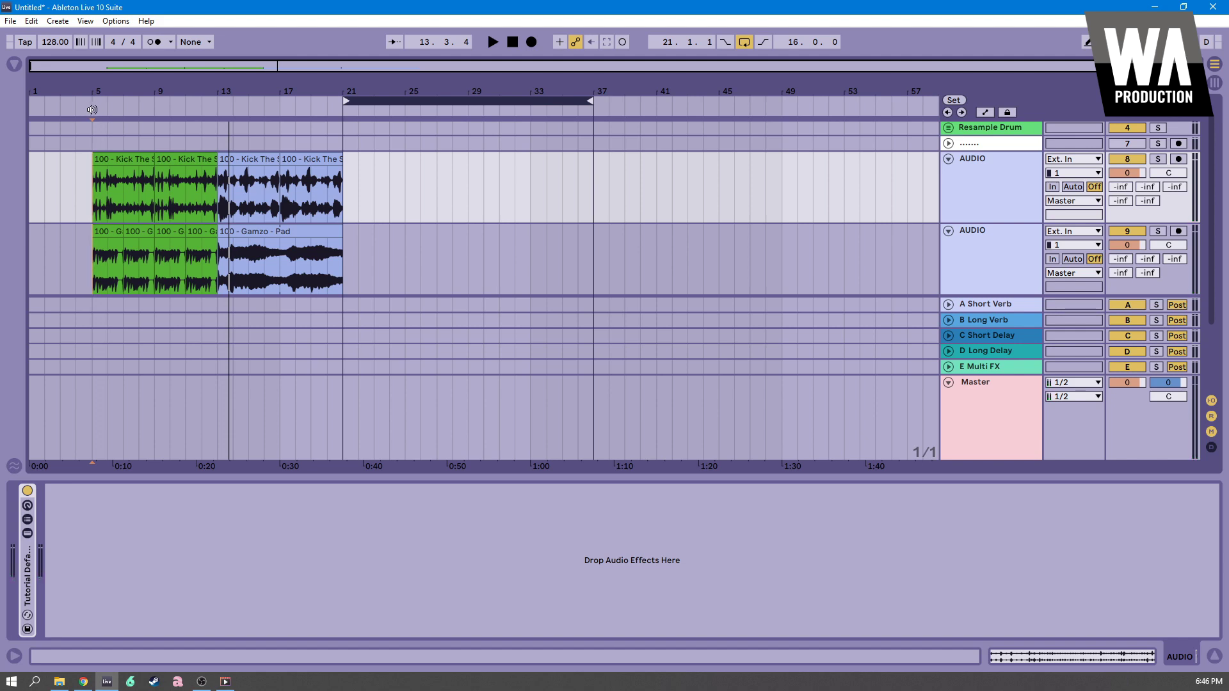
Add a locator at bar 5 named 'A Section'
right_click(94, 115)
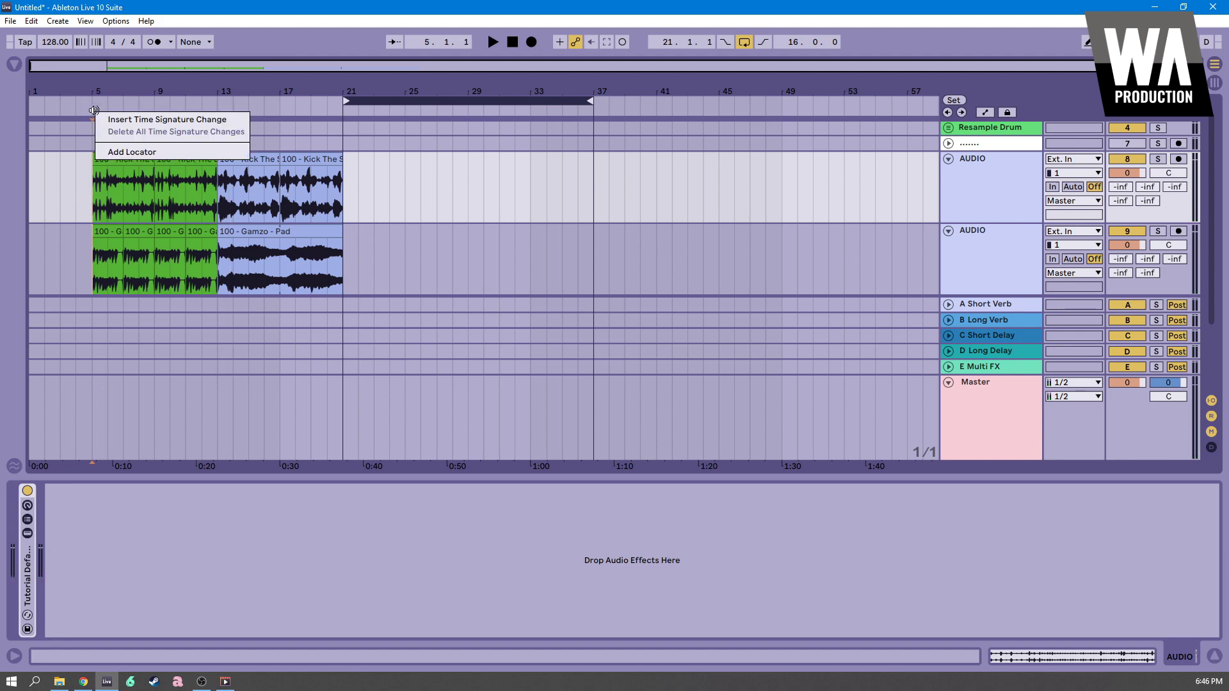
click(107, 120)
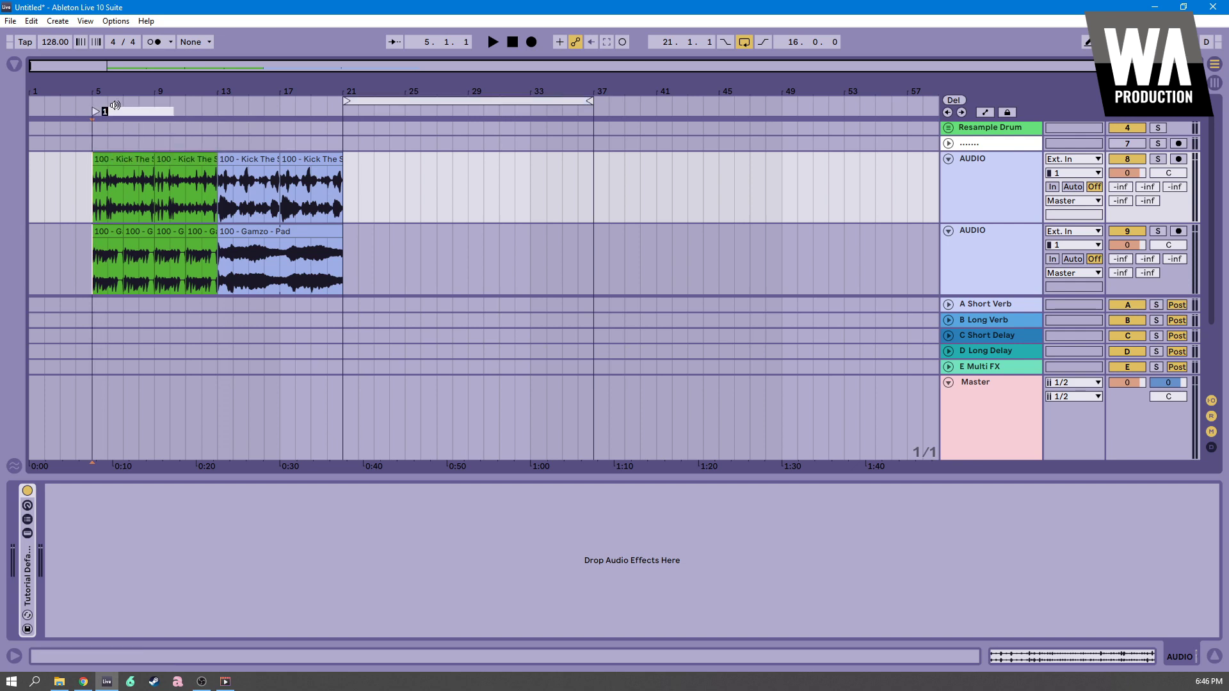
text(A)
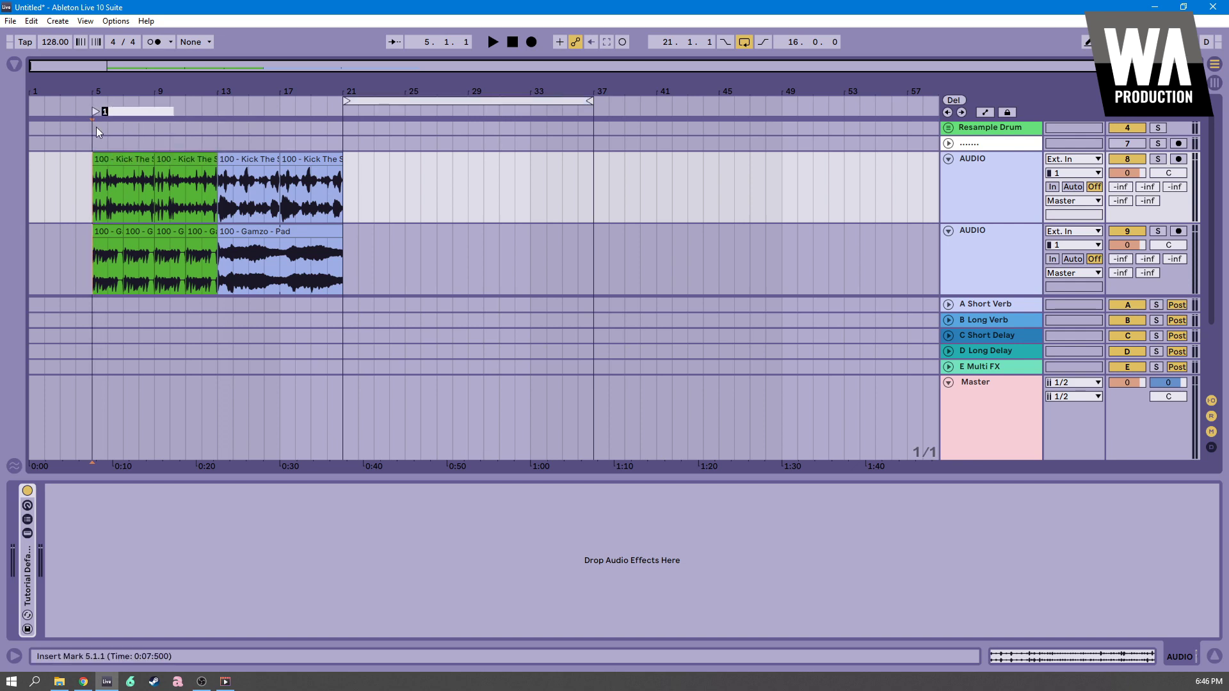
text( Section)
key(Return)
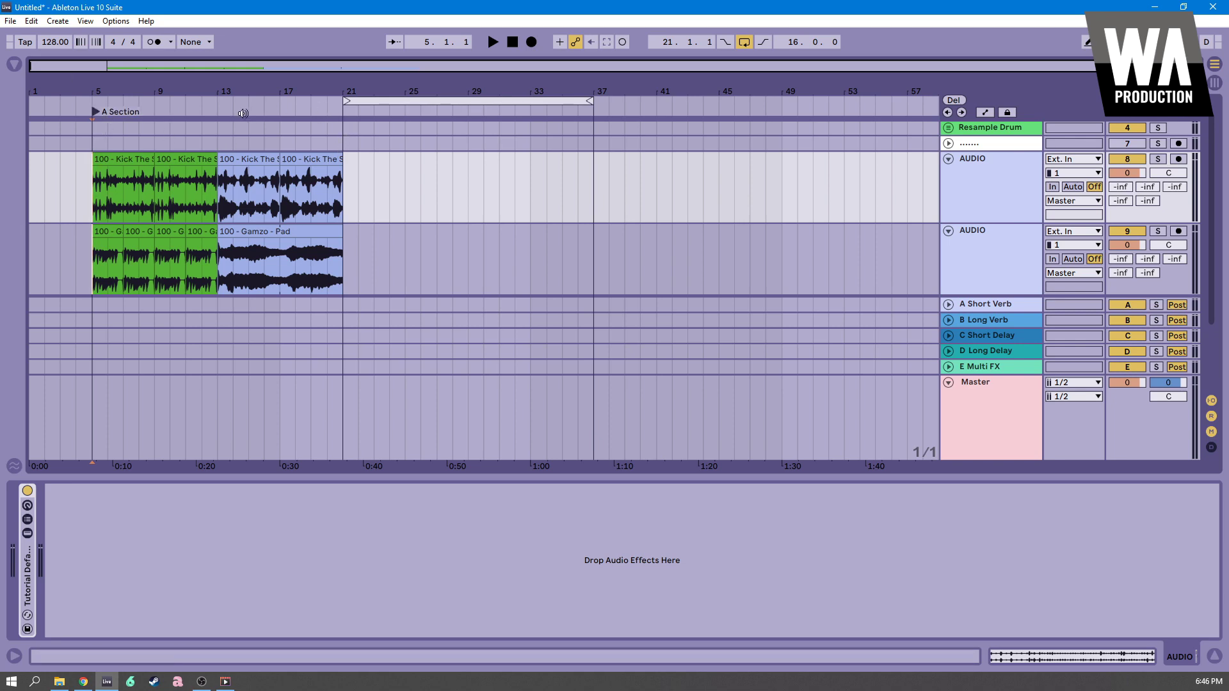
Add a locator at bar 13 named 'B Section', correcting it to a capital S
right_click(218, 114)
click(261, 150)
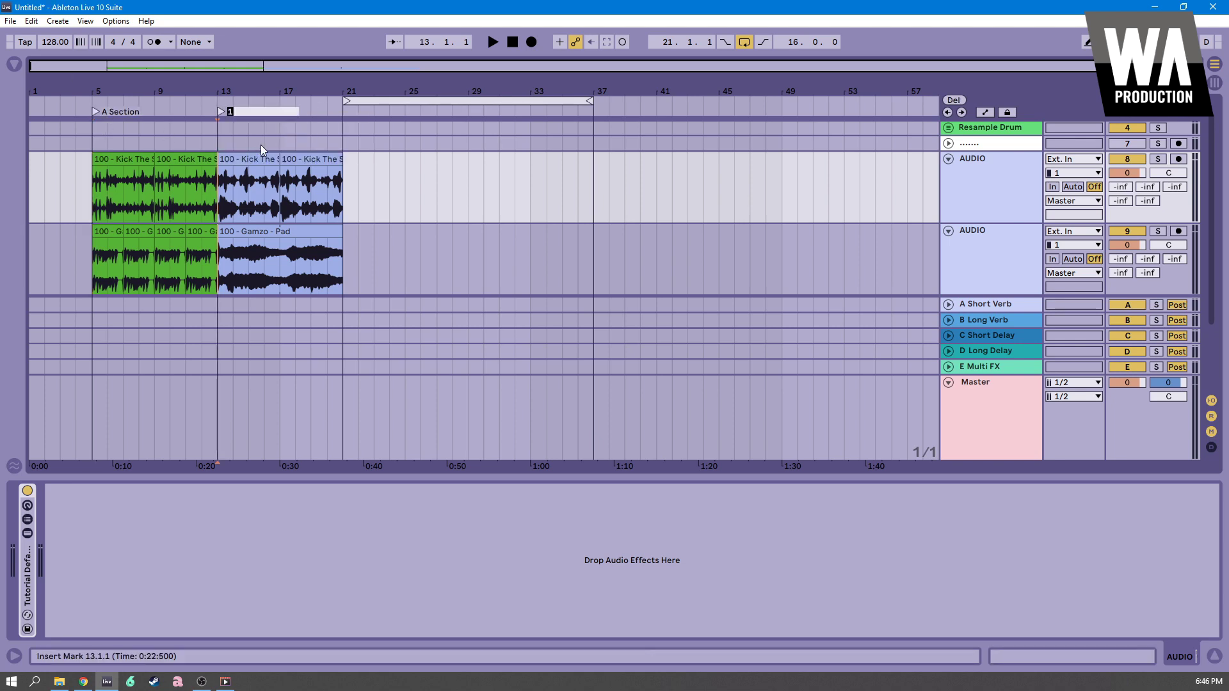
text(B section)
key(Return)
right_click(271, 129)
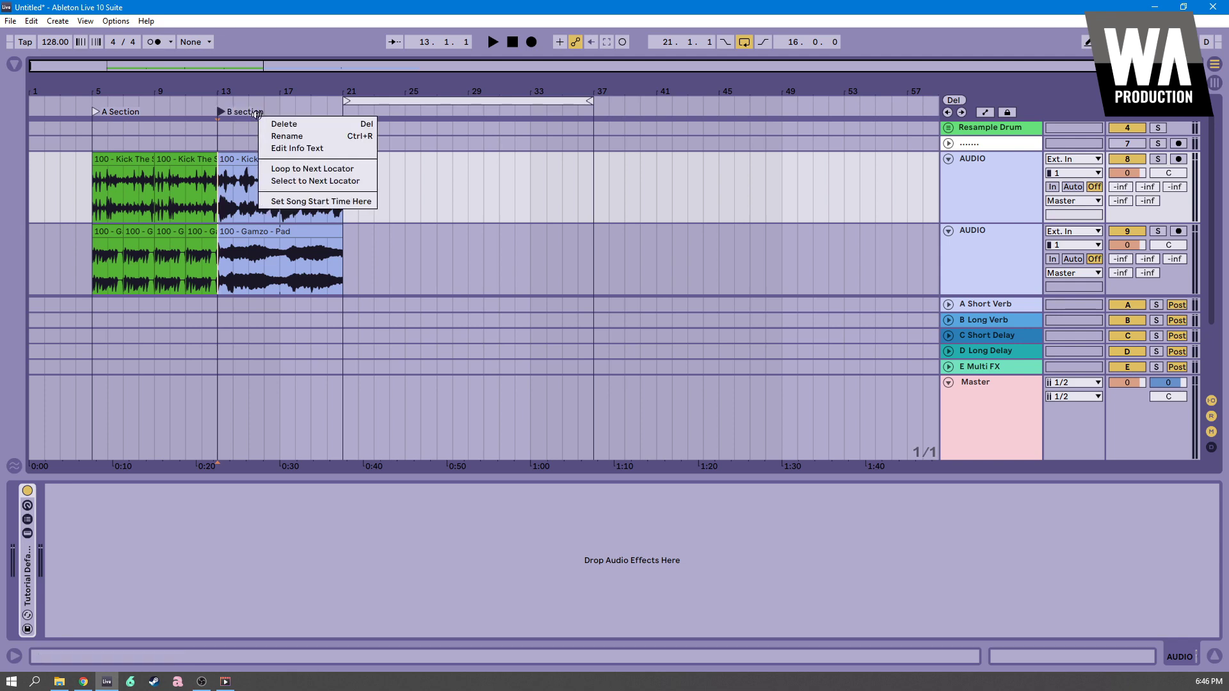
click(282, 135)
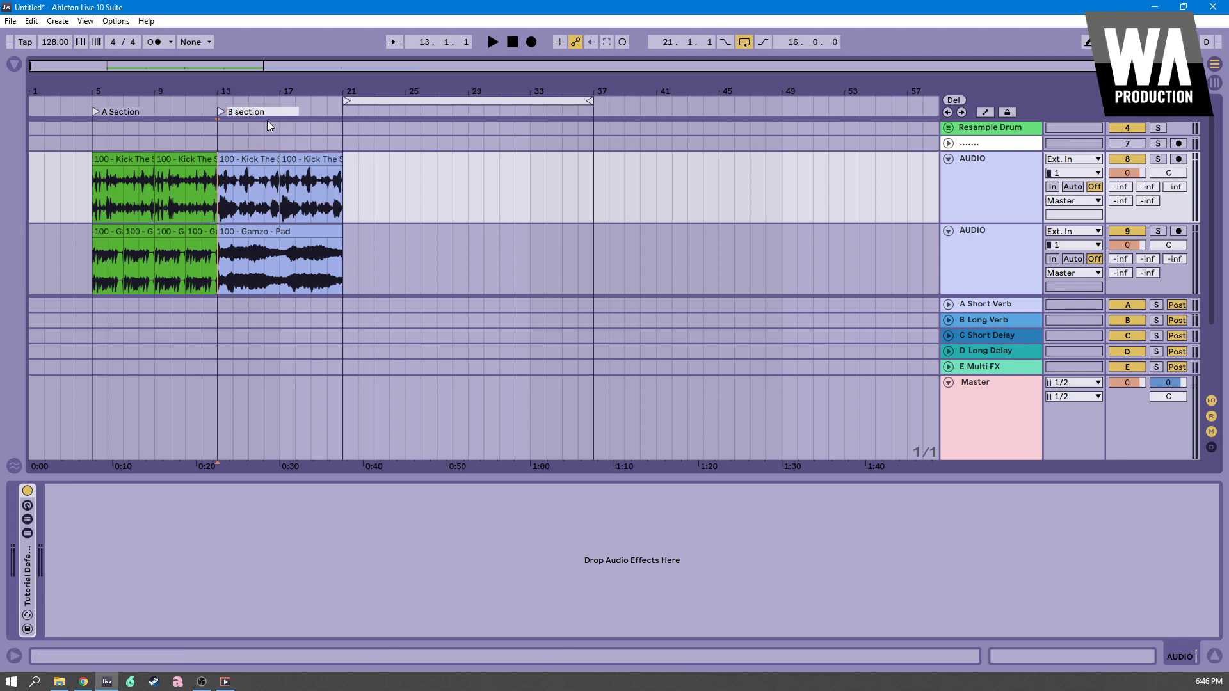
key(Right)
key(Delete)
text(S)
key(Return)
Jump playback back and forth between the A Section and B Section locators twice
click(95, 112)
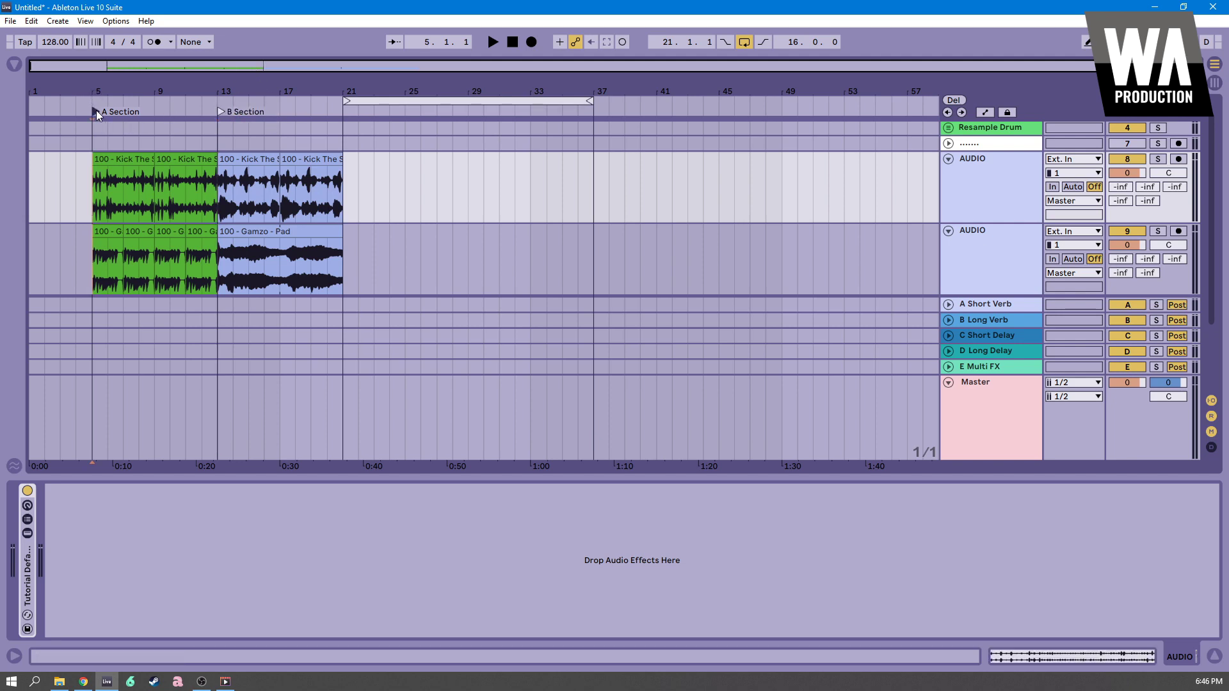
click(221, 111)
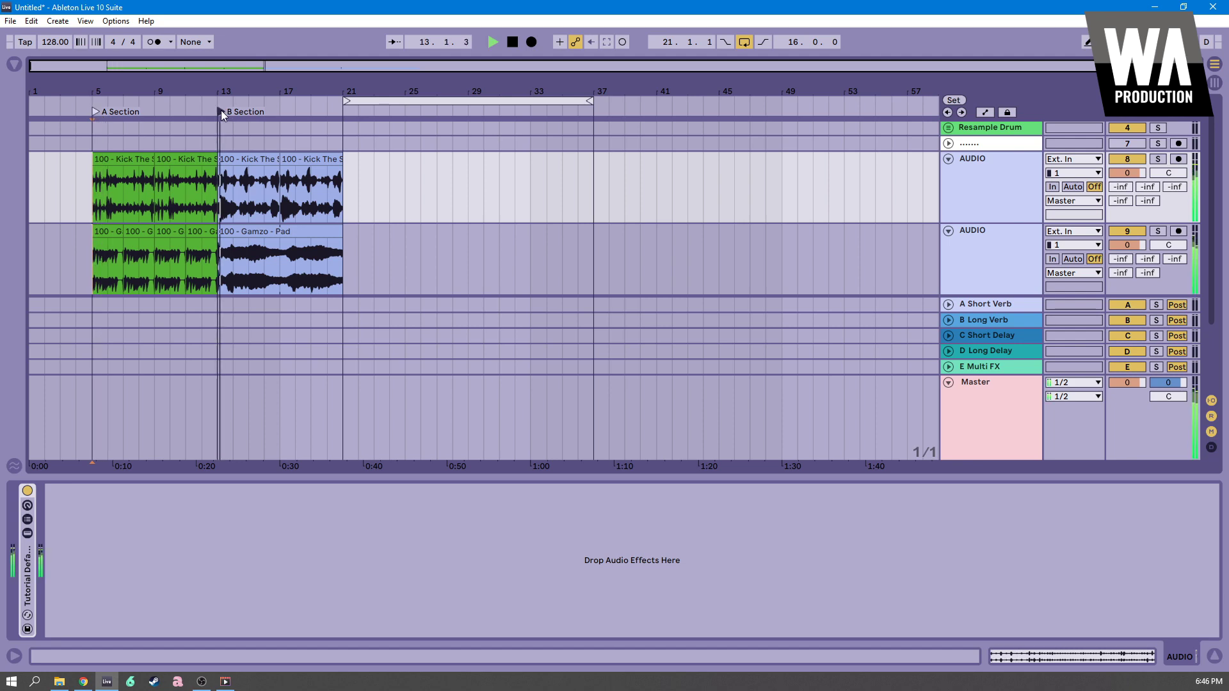
click(98, 110)
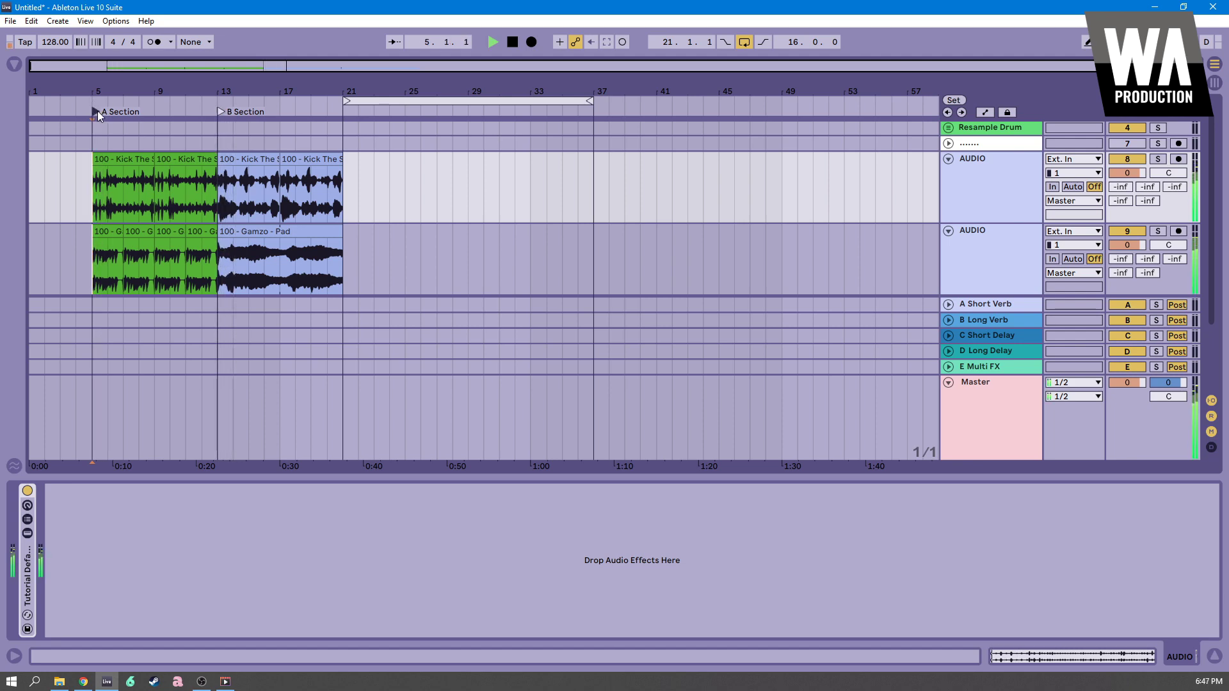
click(219, 112)
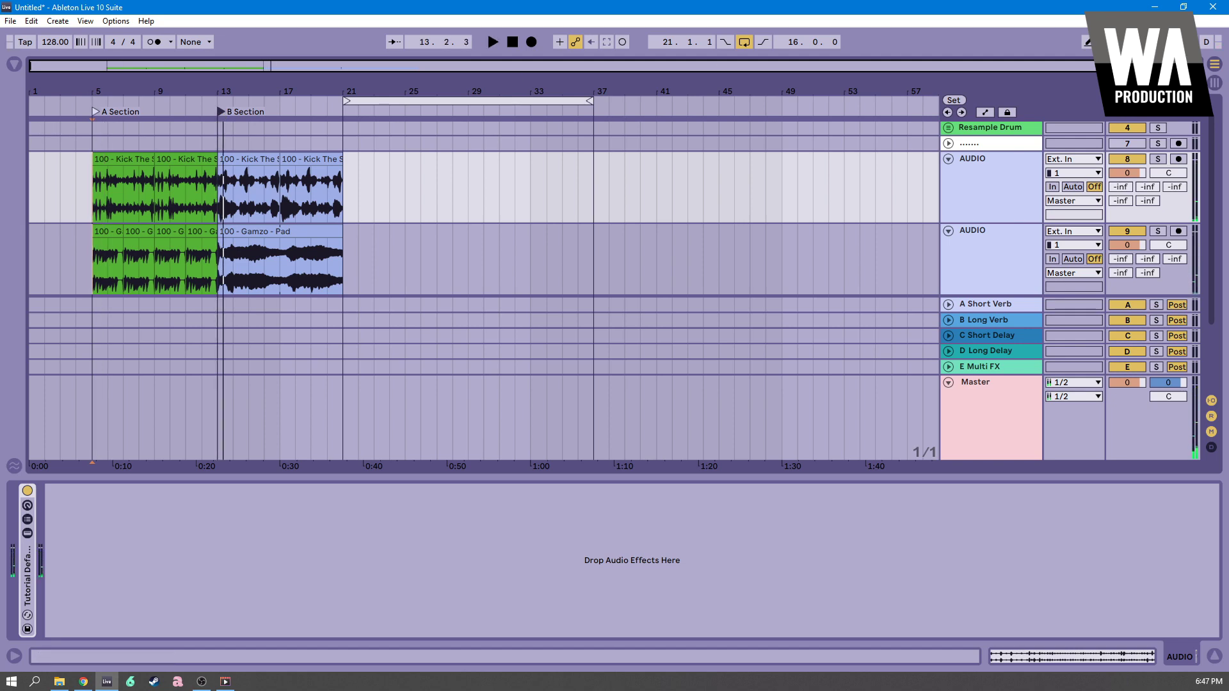
In Key Map mode, check the A Section locator and map the B Section locator to key 2
click(92, 111)
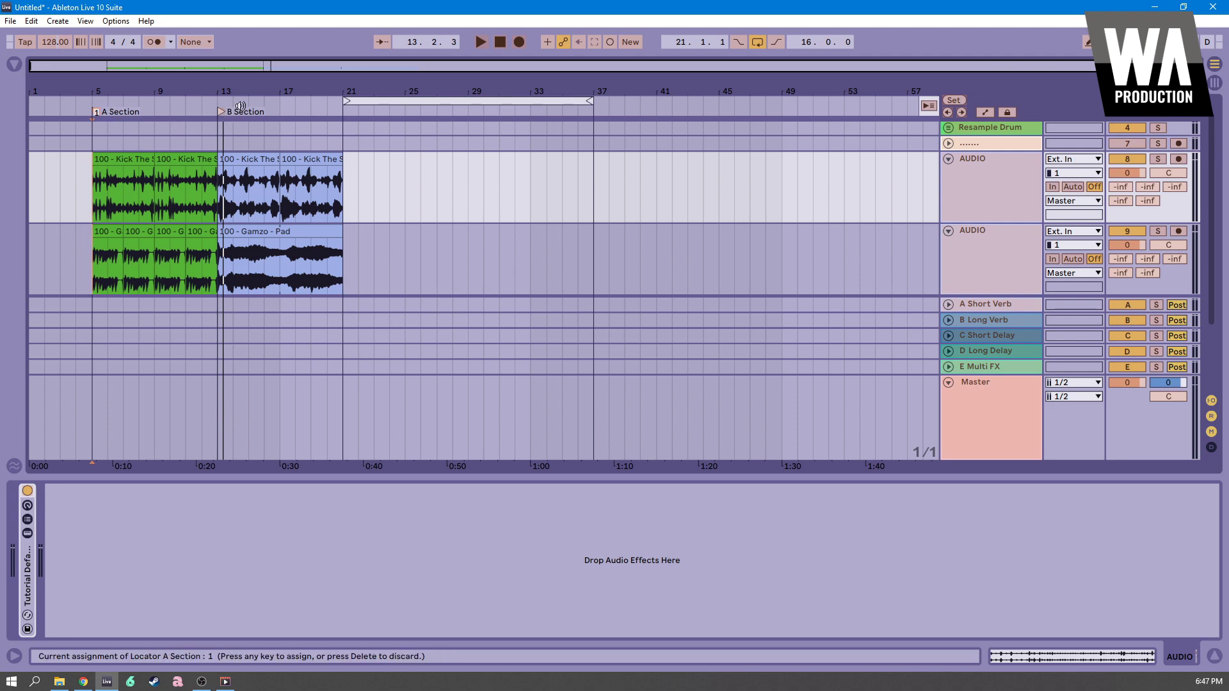
key(ctrl+k)
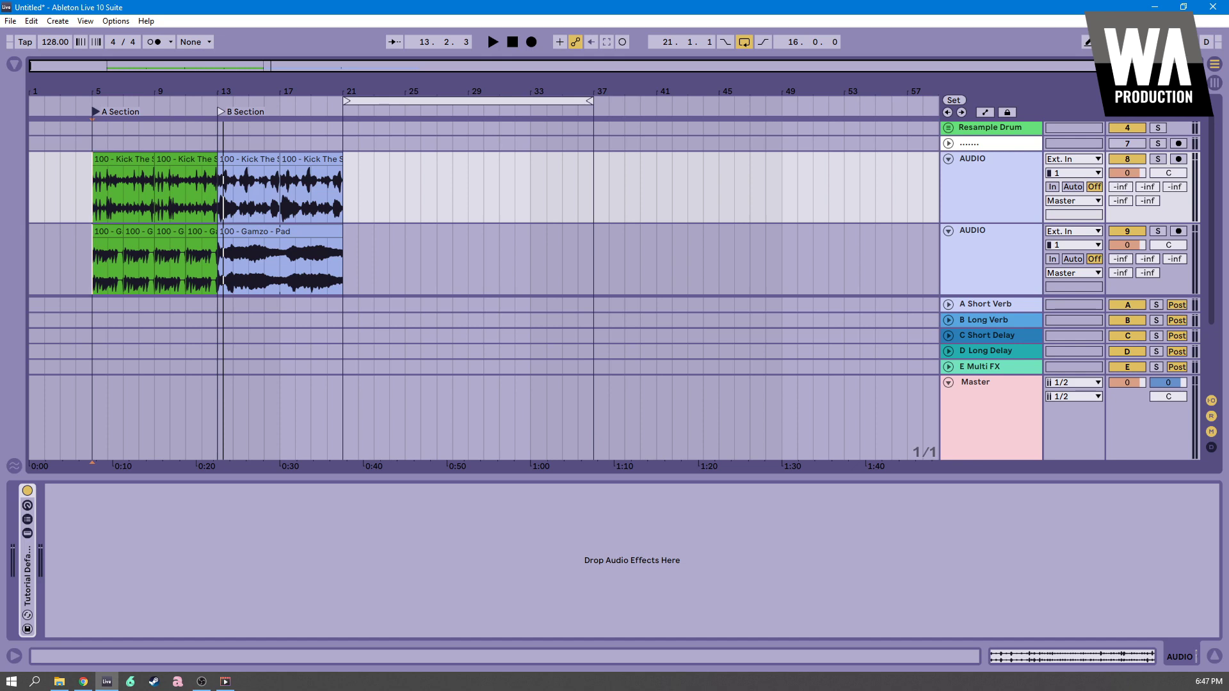
key(ctrl+k)
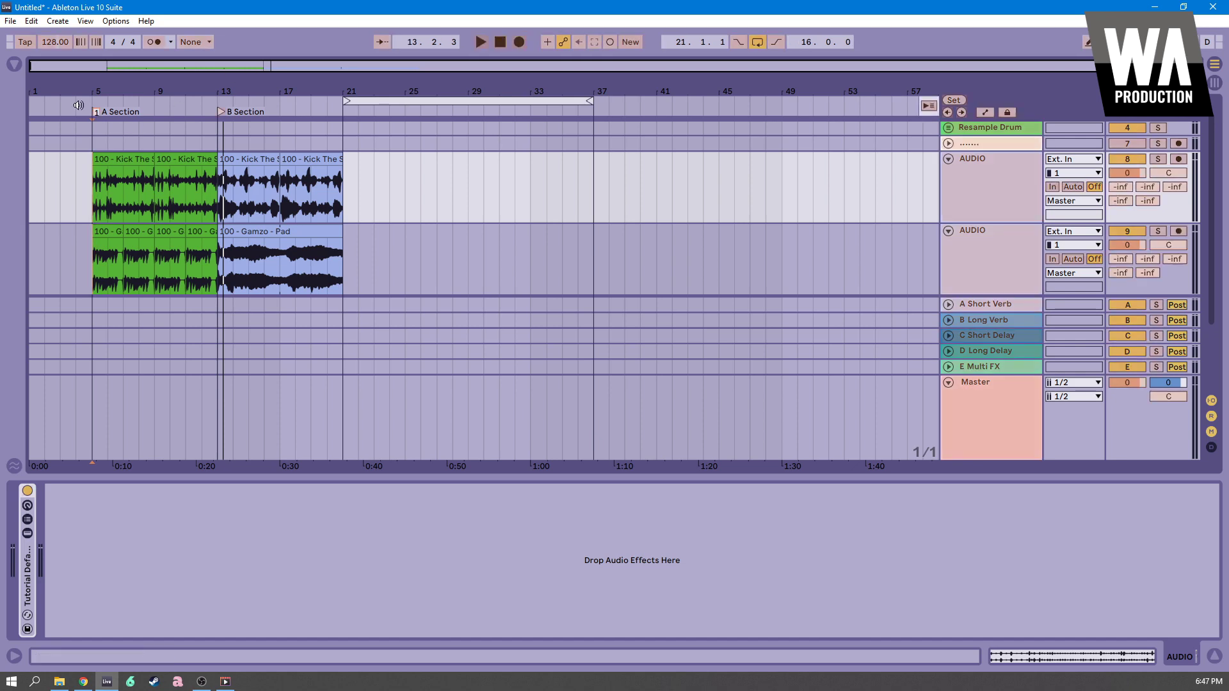
click(96, 112)
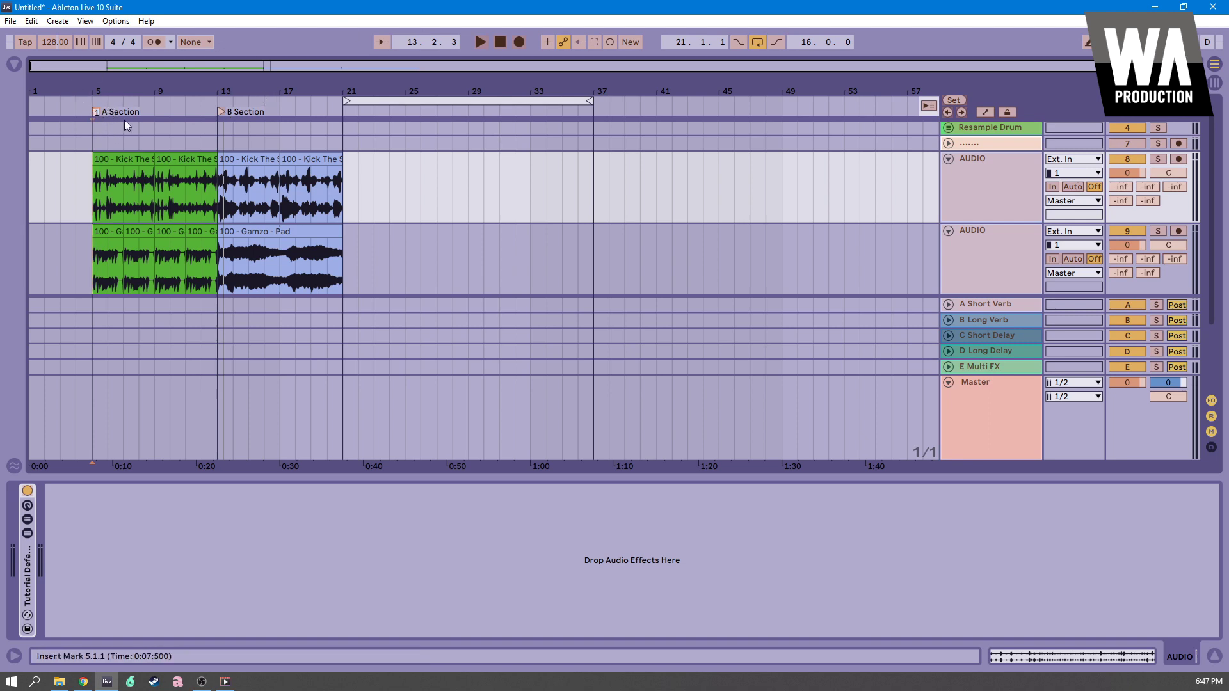
click(217, 111)
key(2)
key(ctrl+k)
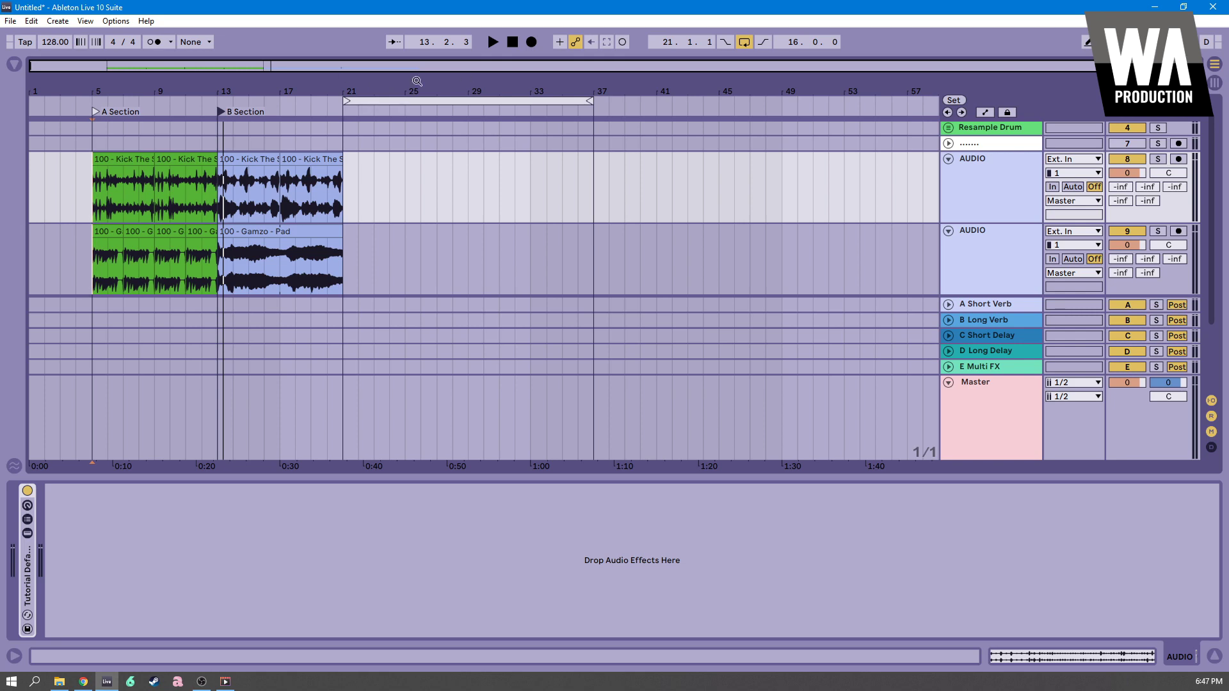
Zoom in on the timeline and test playback jumps between the A and B Sections
mouse_move(525, 92)
mouse_down()
mouse_move(646, 66)
mouse_move(121, 197)
mouse_up()
key(space)
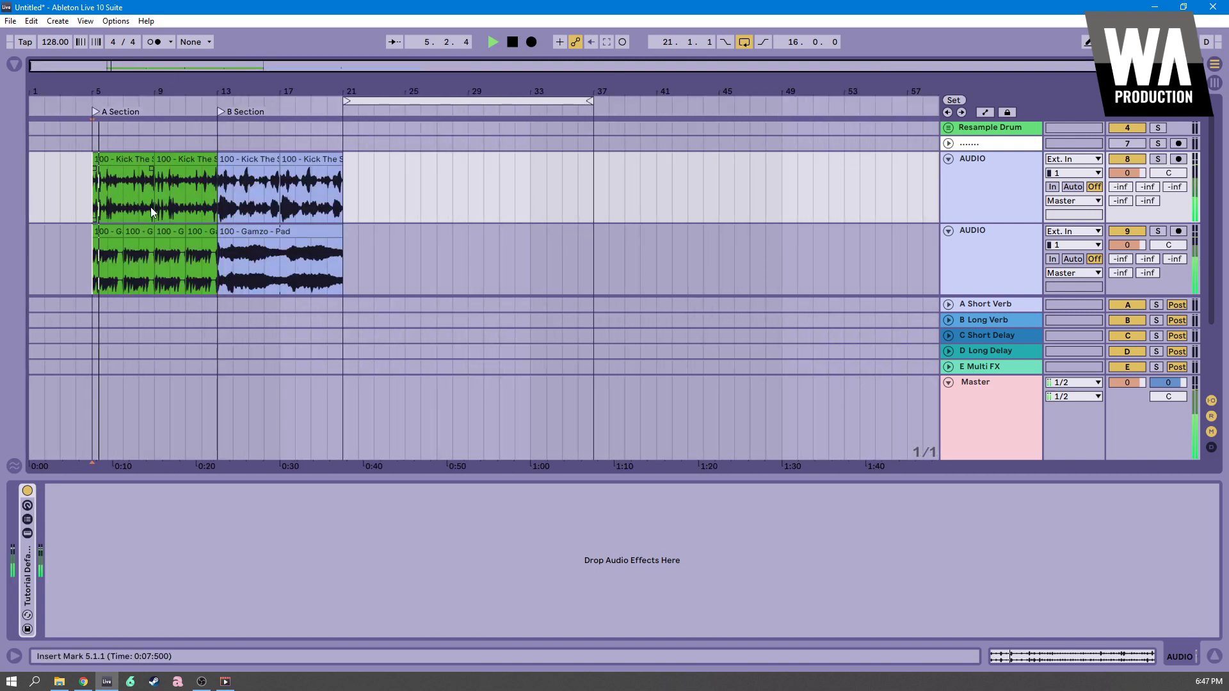
key(space)
key(space)
click(228, 223)
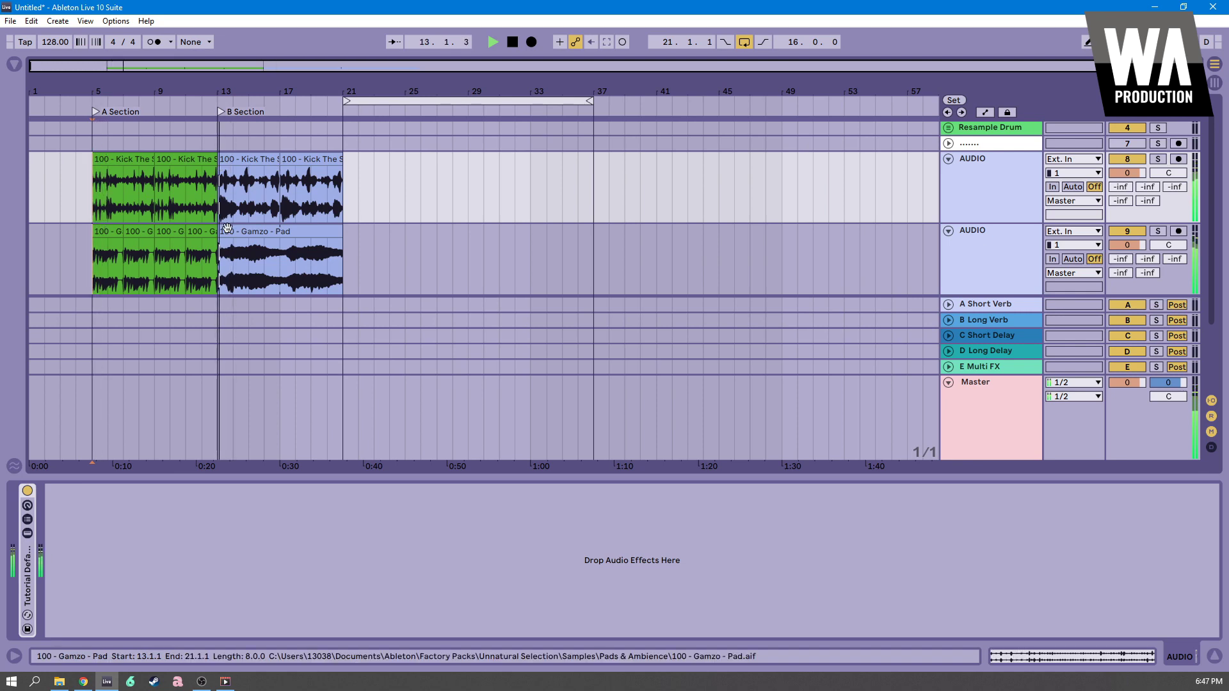
key(space)
Add a locator at bar 42 named 'C Section'
right_click(673, 106)
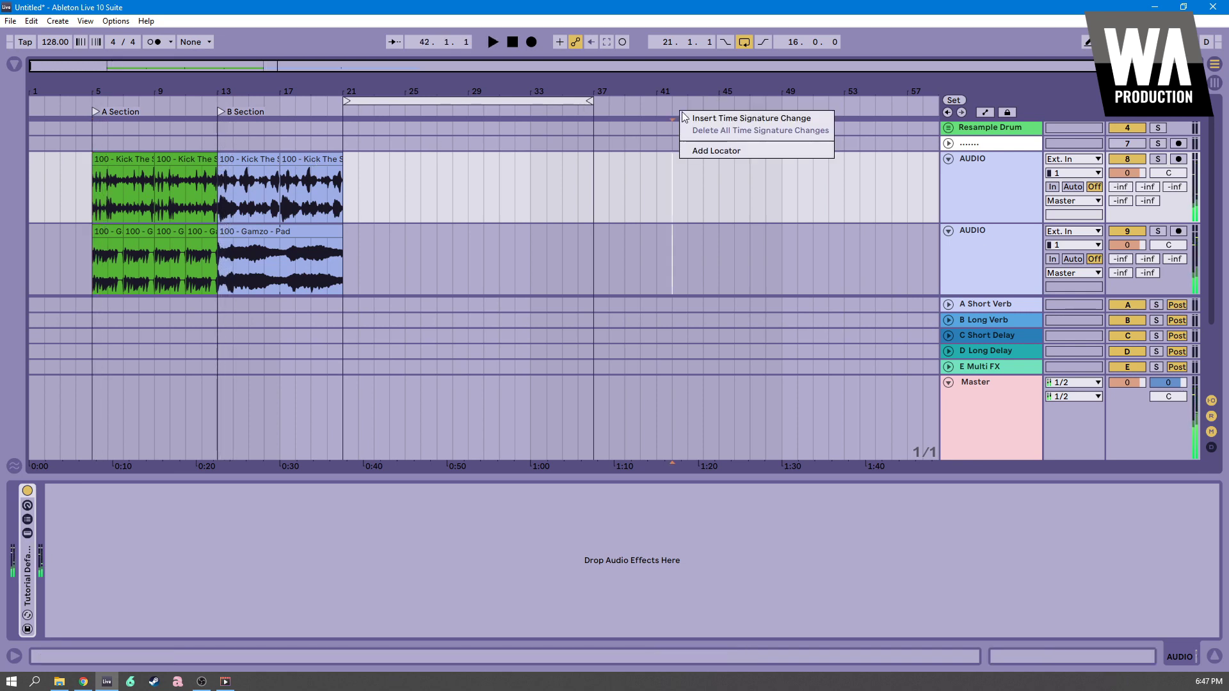
click(720, 154)
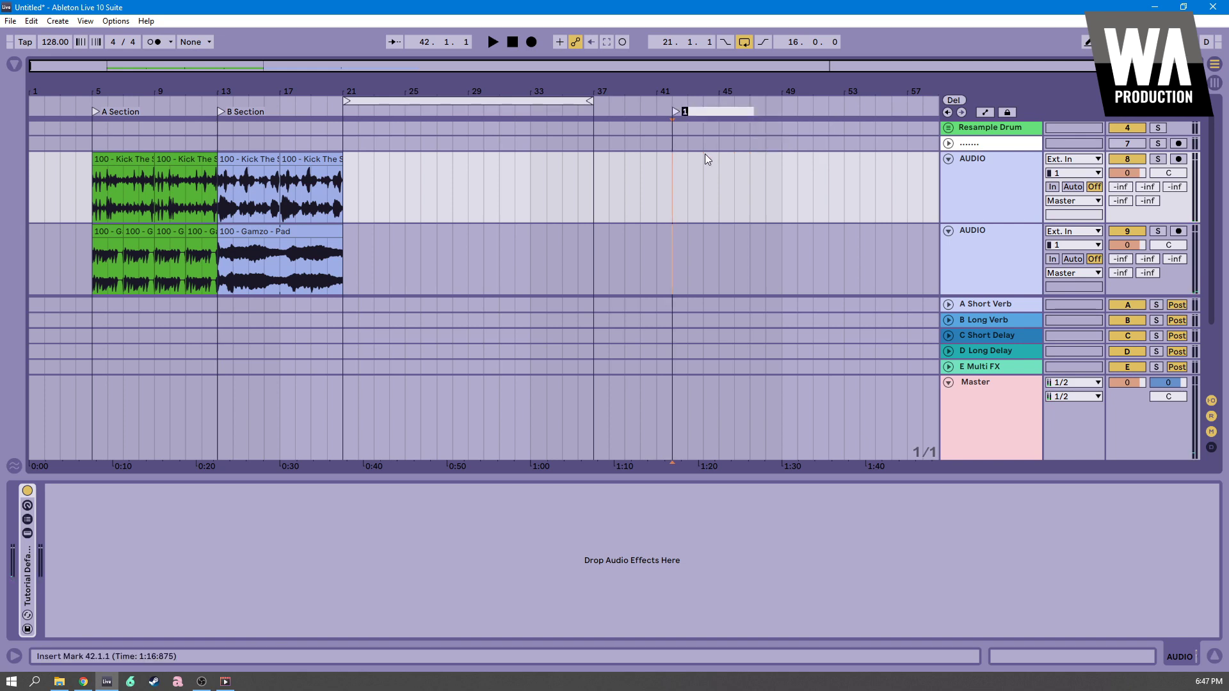
text(C Section)
key(Return)
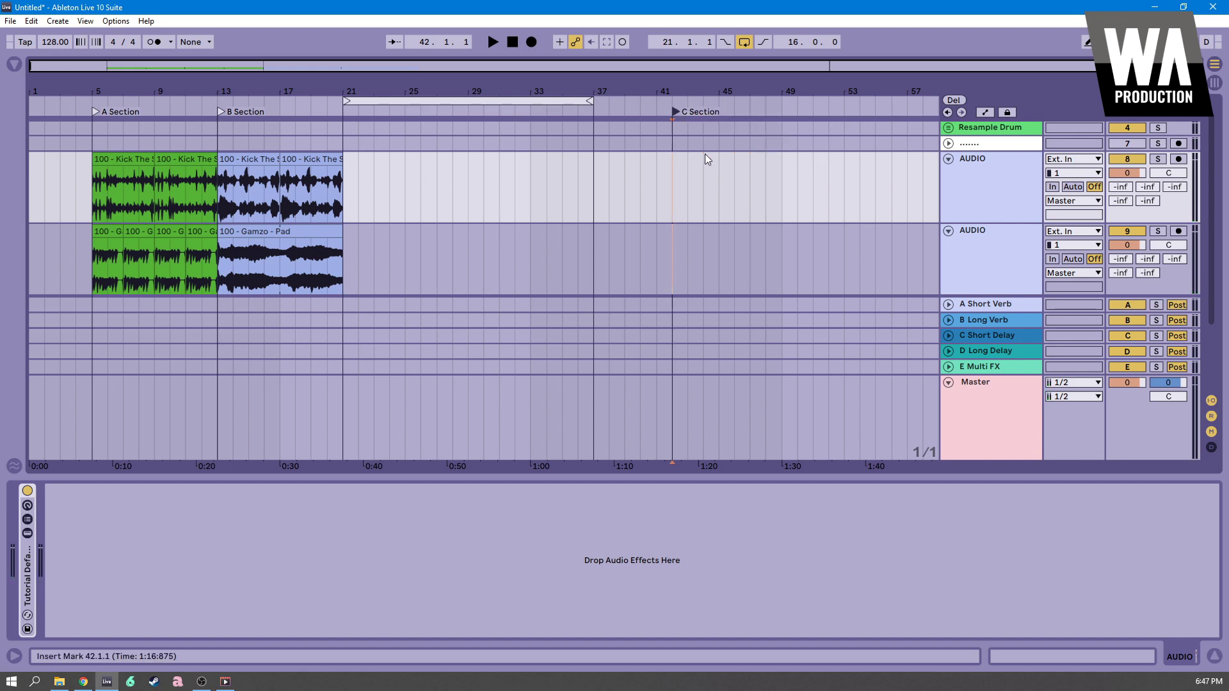
Give the C Section locator a key assignment in Key Map mode and play from it
click(1108, 41)
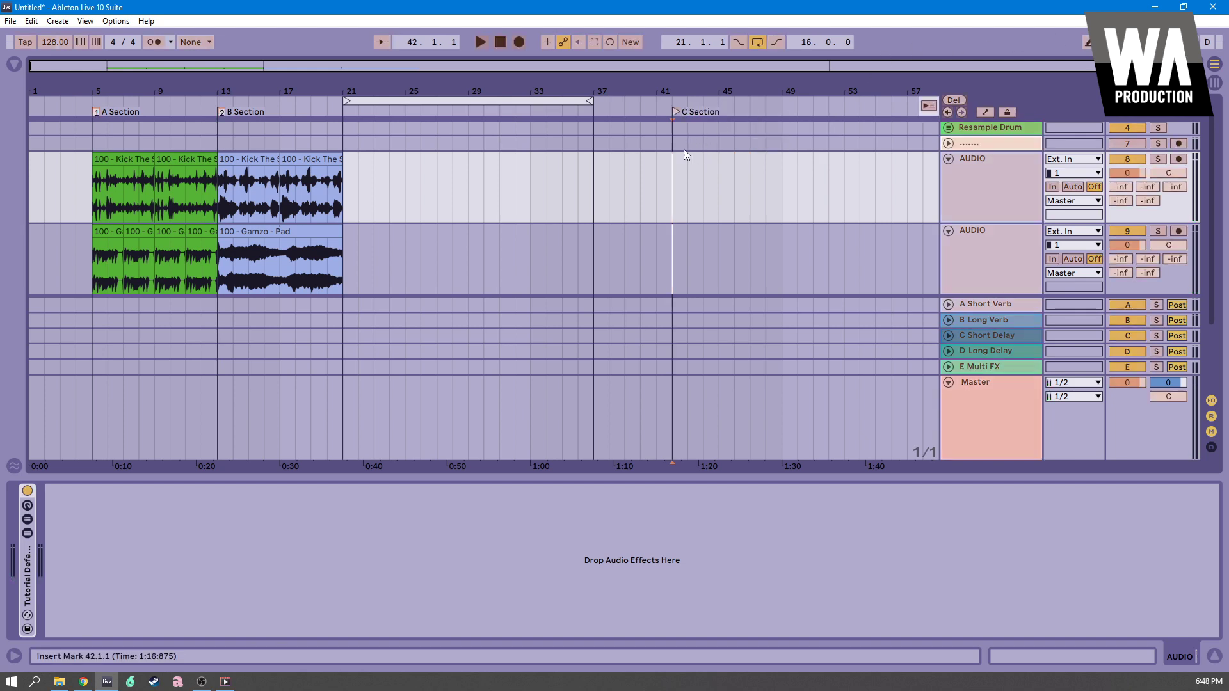
click(673, 111)
key(ctrl+k)
key(space)
Trigger the B and A Sections with keys 2 and 1, stop, and set the start to bar 5
key(2)
key(1)
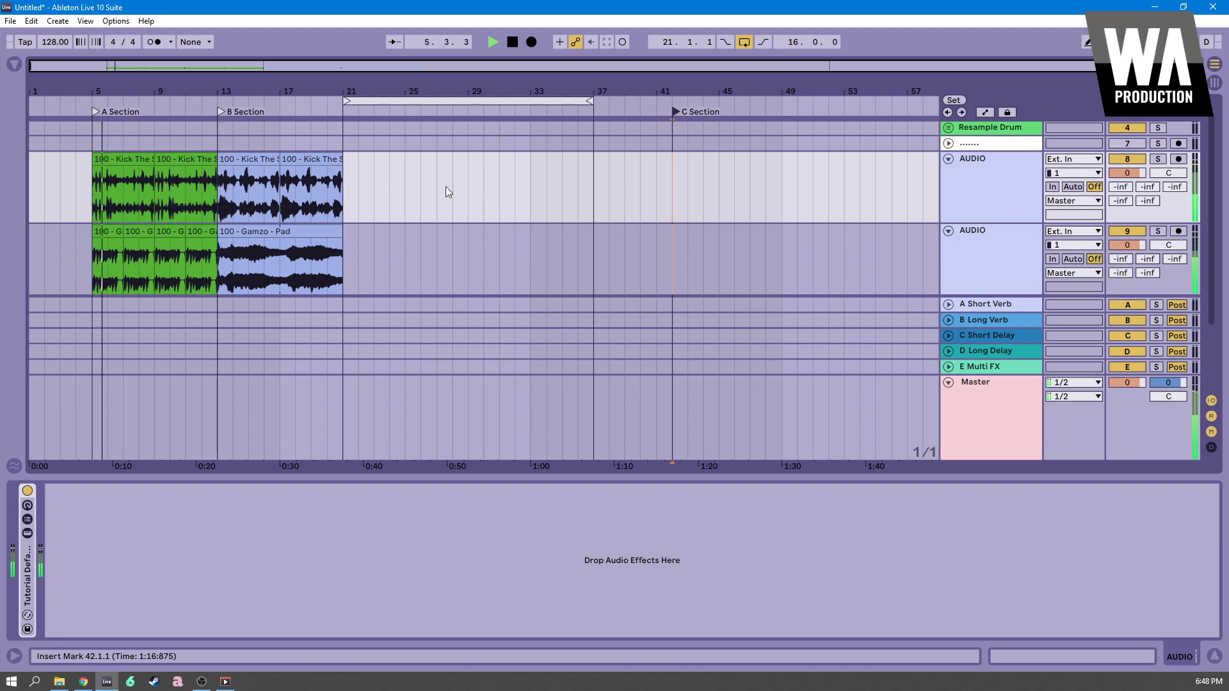
key(space)
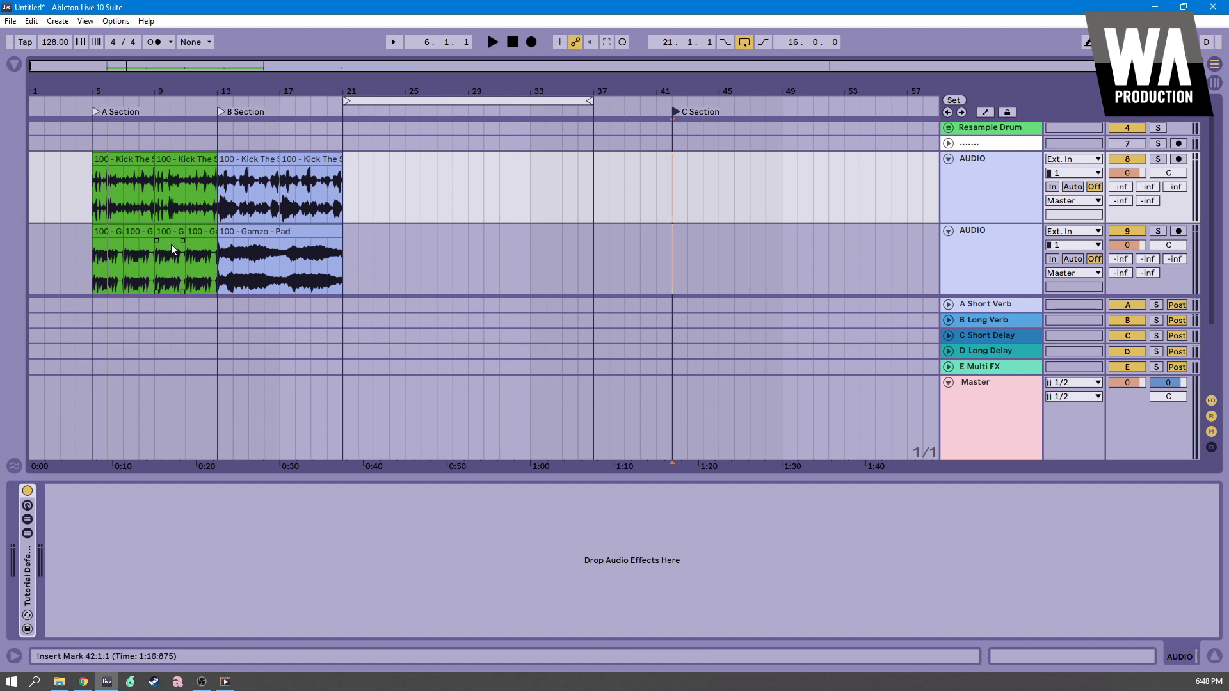
click(94, 189)
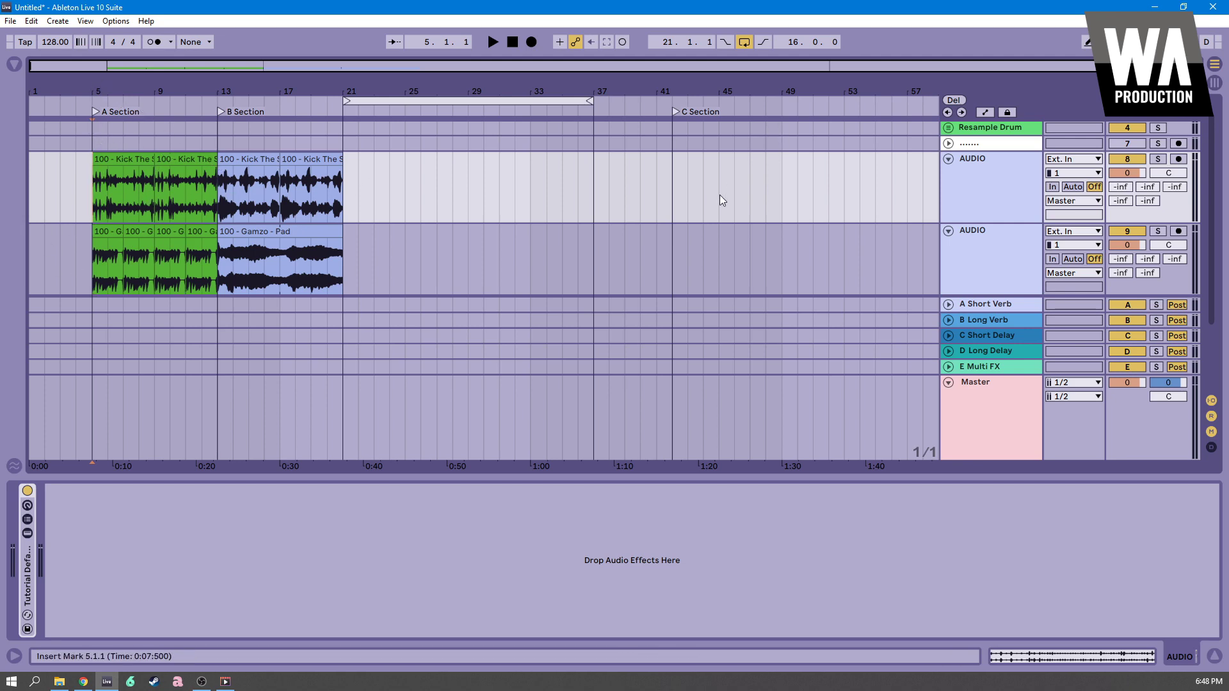
Add a grouped MIDI track and fold both AUDIO tracks to a single row
scroll(720, 203, up, 1)
scroll(750, 248, down, 3)
scroll(754, 244, up, 3)
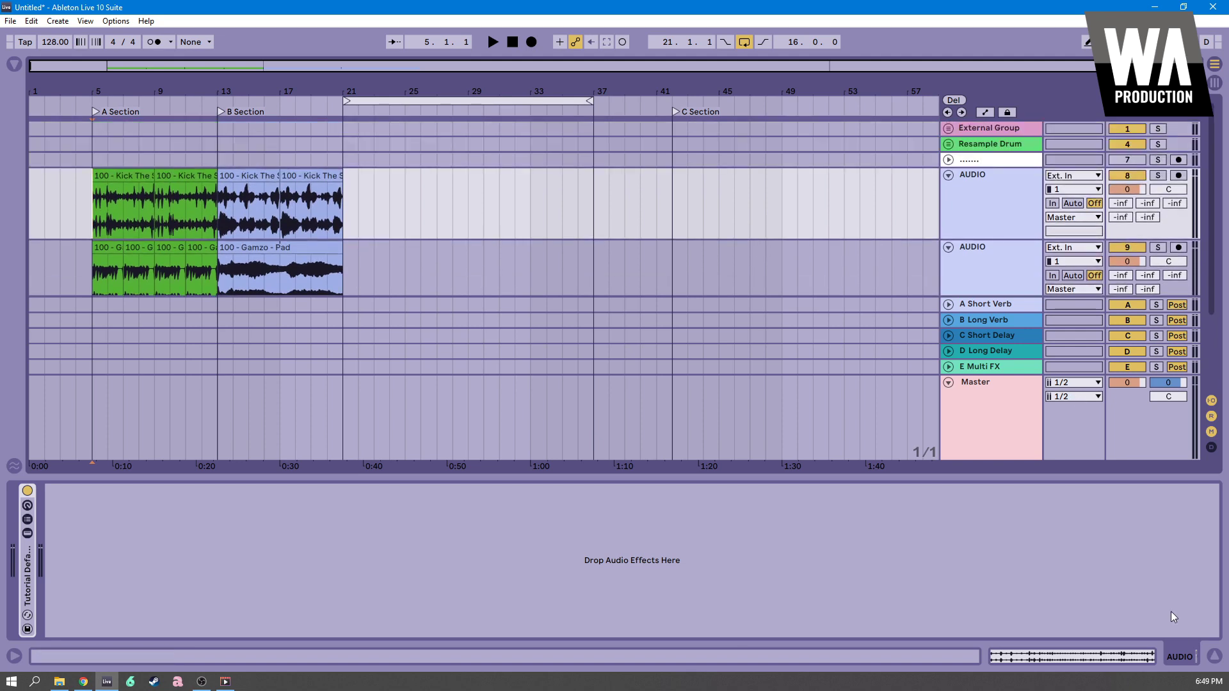
key(ctrl+shift+t)
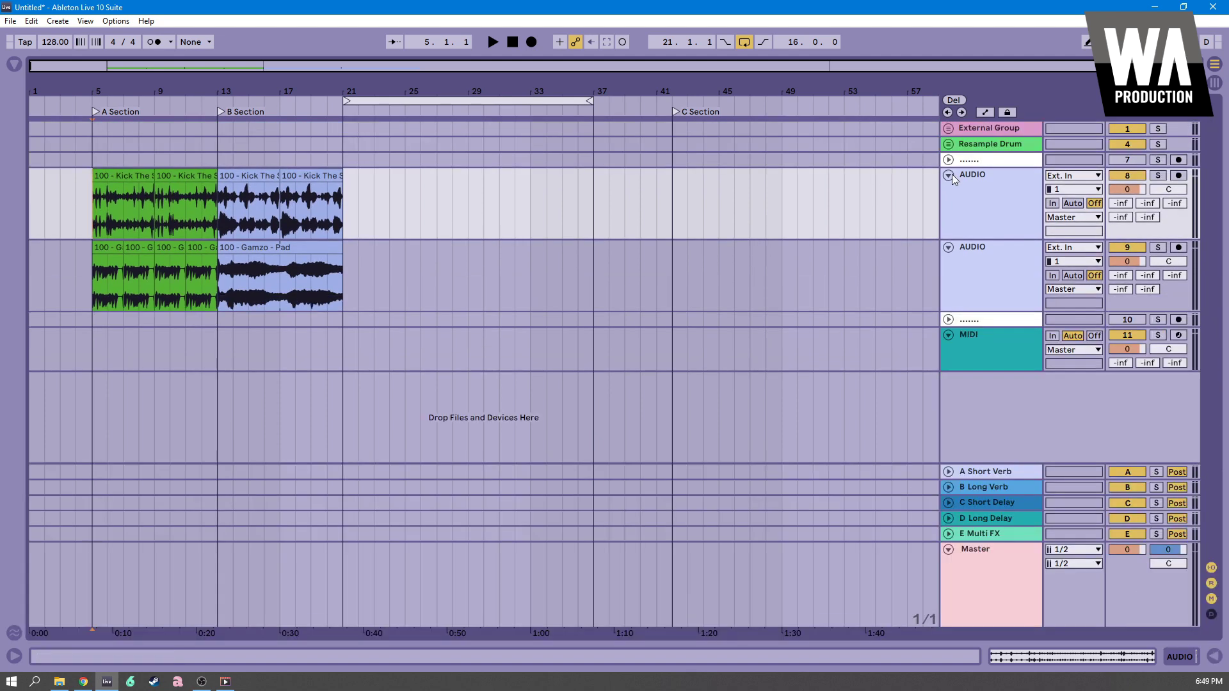
click(948, 175)
click(949, 191)
click(948, 174)
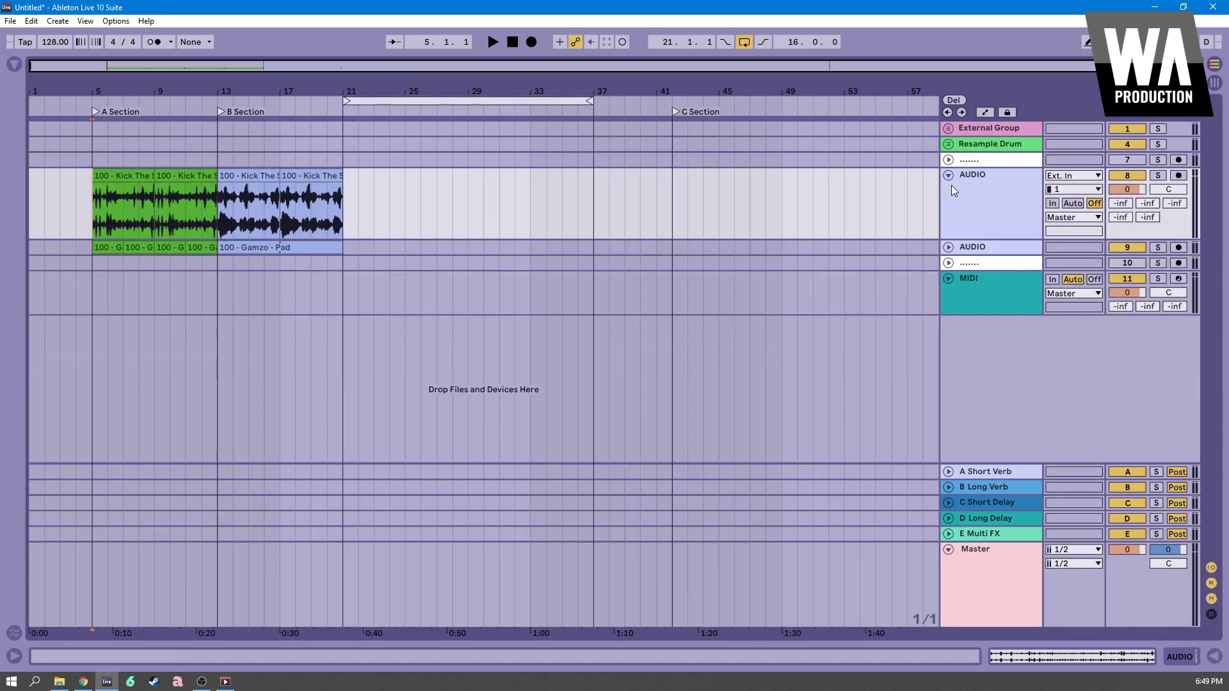
click(948, 247)
click(949, 176)
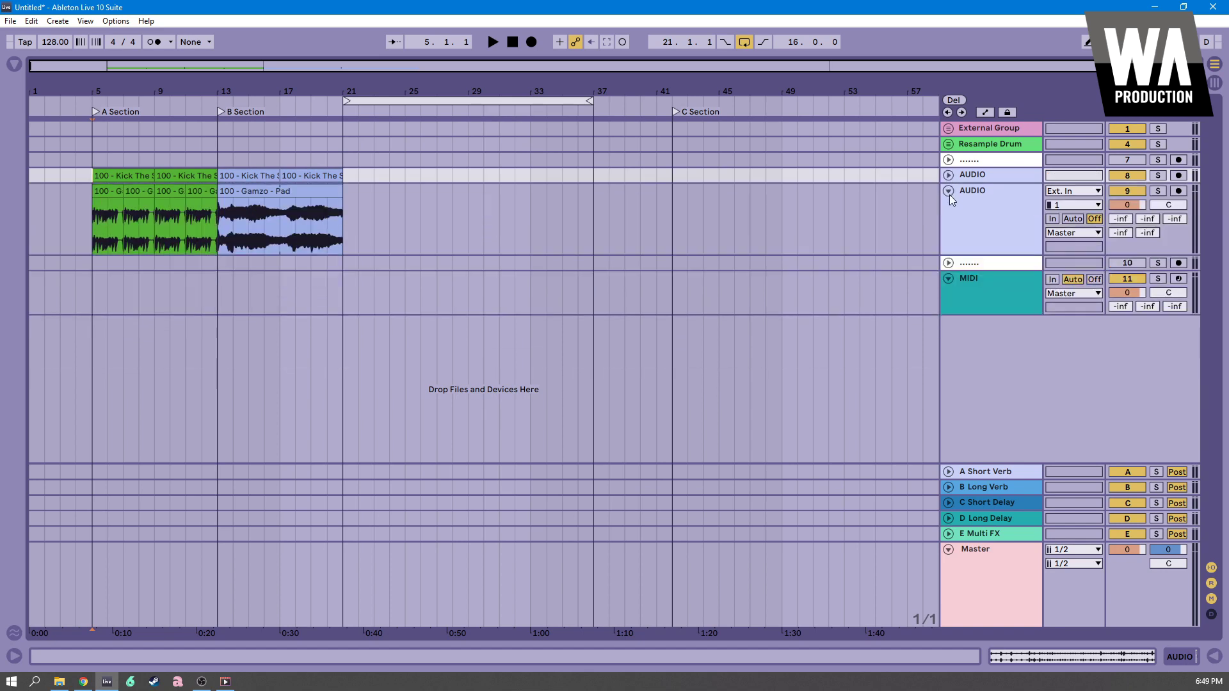
click(949, 191)
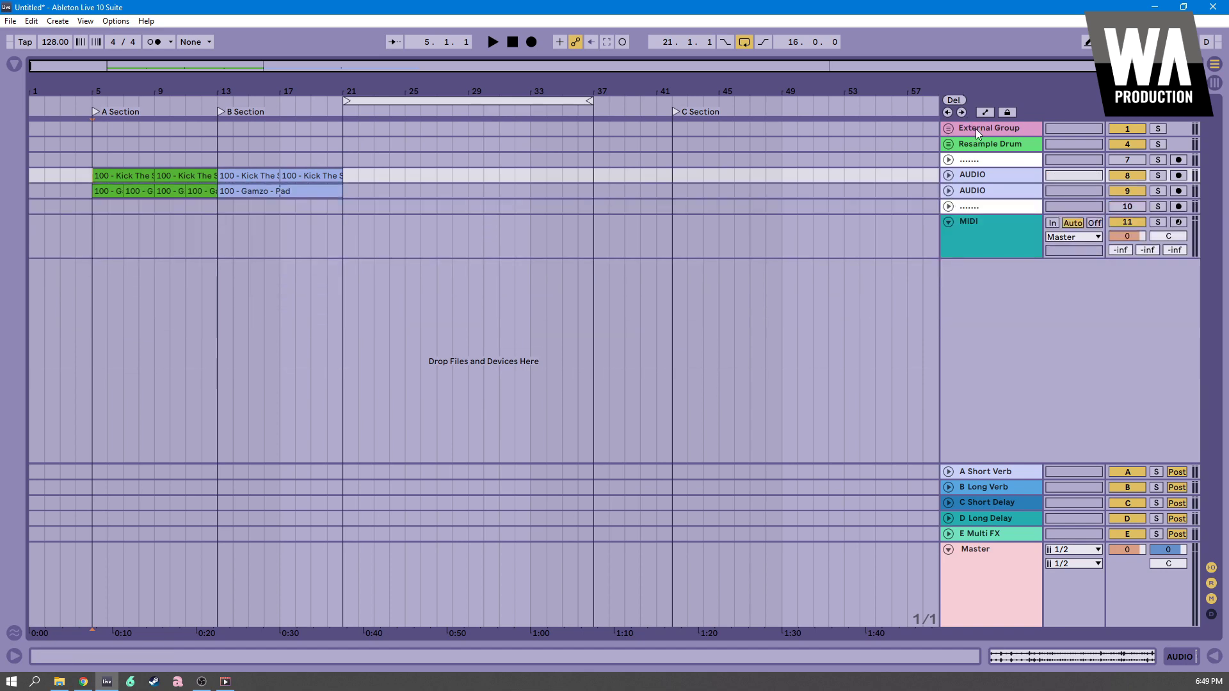
Unfold the External Group track and rename it 'External Group 1'
click(974, 128)
click(949, 128)
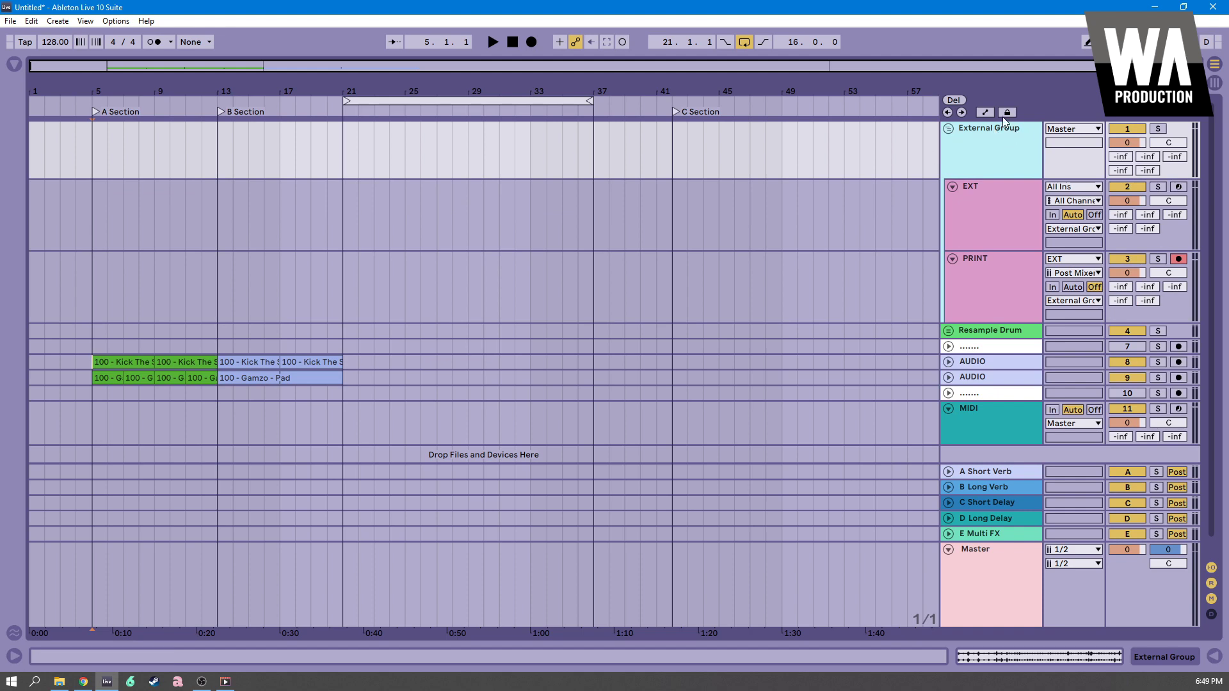
key(ctrl+r)
key(Right)
text(1)
key(Return)
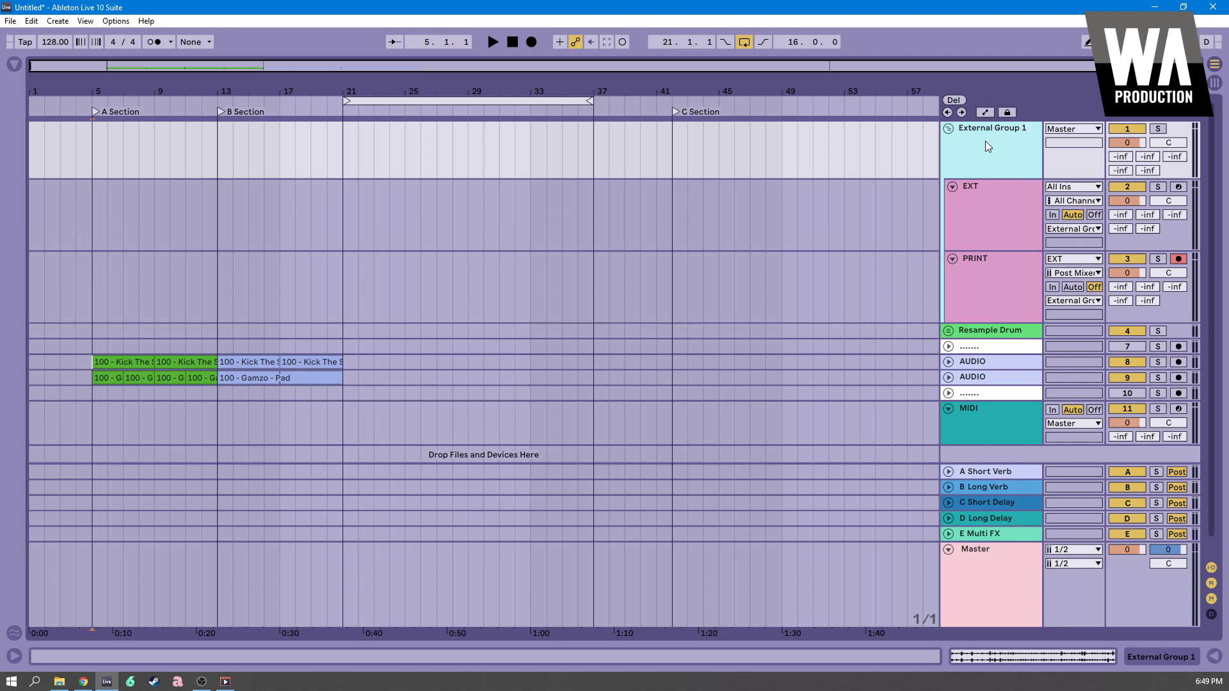
Duplicate External Group 1 with its EXT and PRINT tracks and name the copy 'External Group 2'
key(ctrl+d)
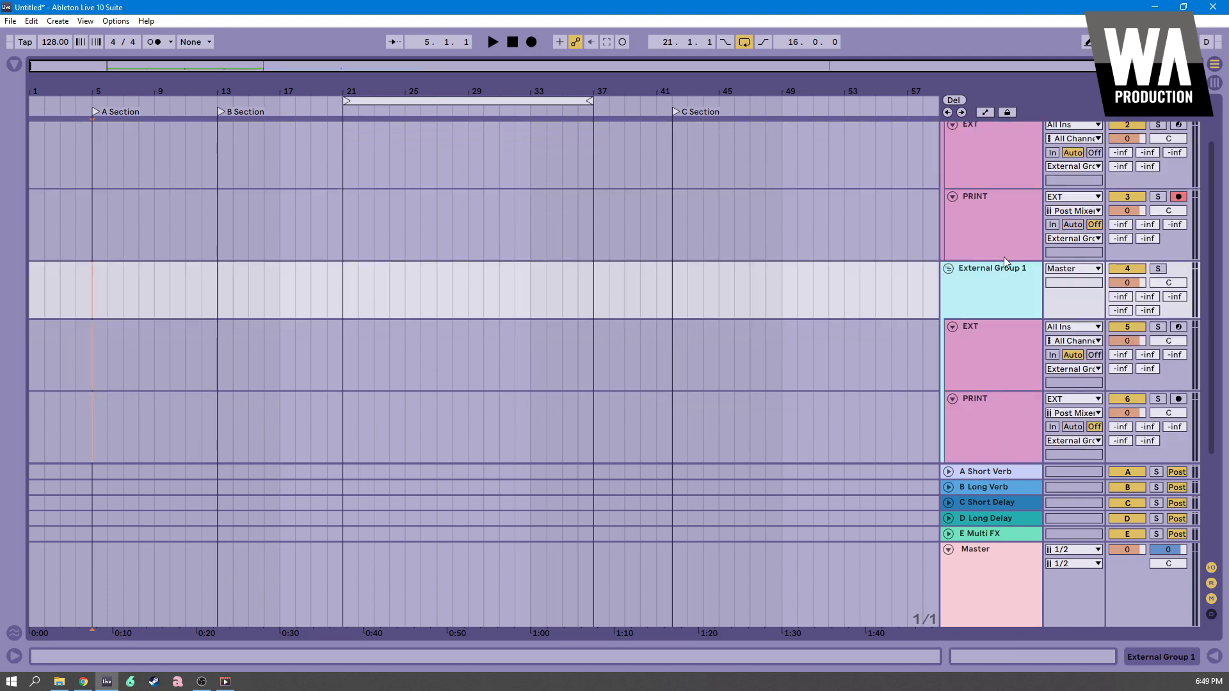
key(ctrl+r)
text(External Group)
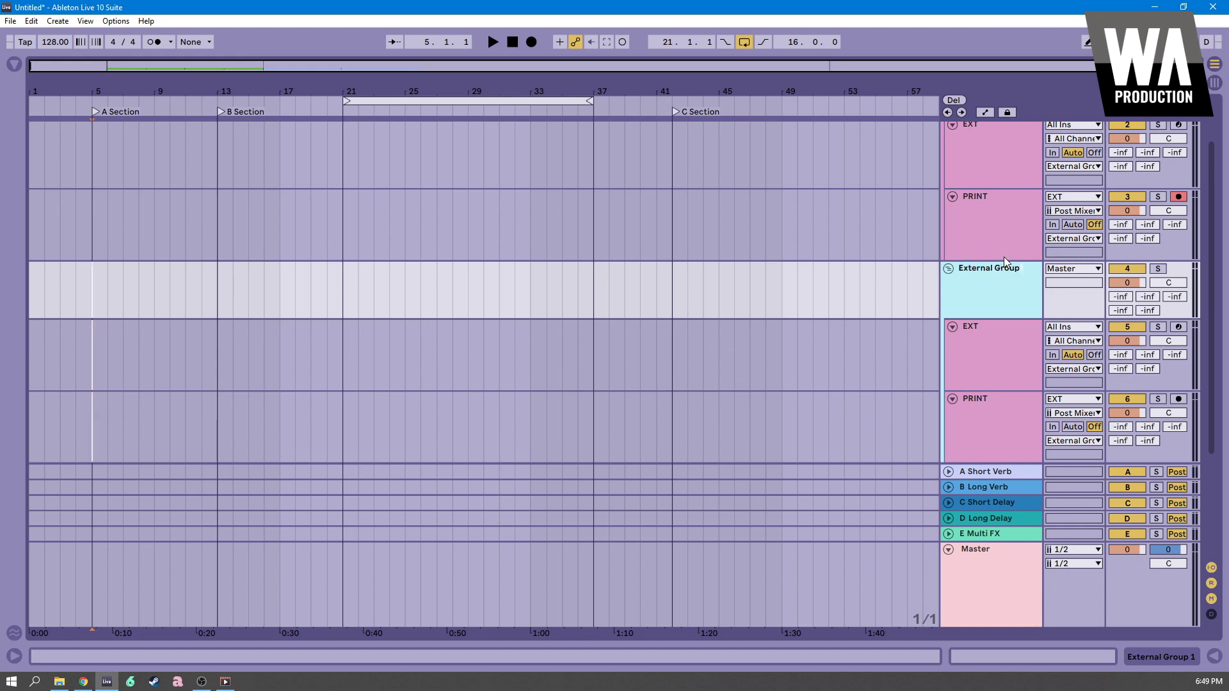
text( 2)
key(Return)
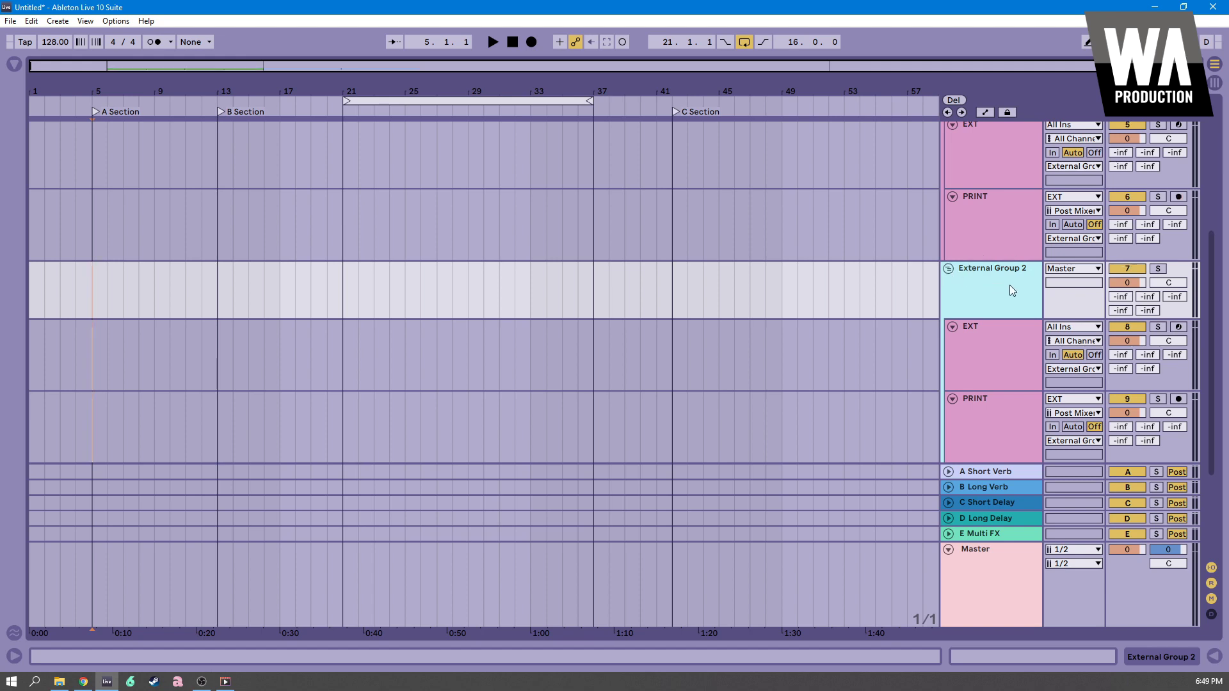
Duplicate External Group 2 twice more and rename the newest copy 'External Group 3'
key(ctrl+d)
scroll(1008, 285, down, 3)
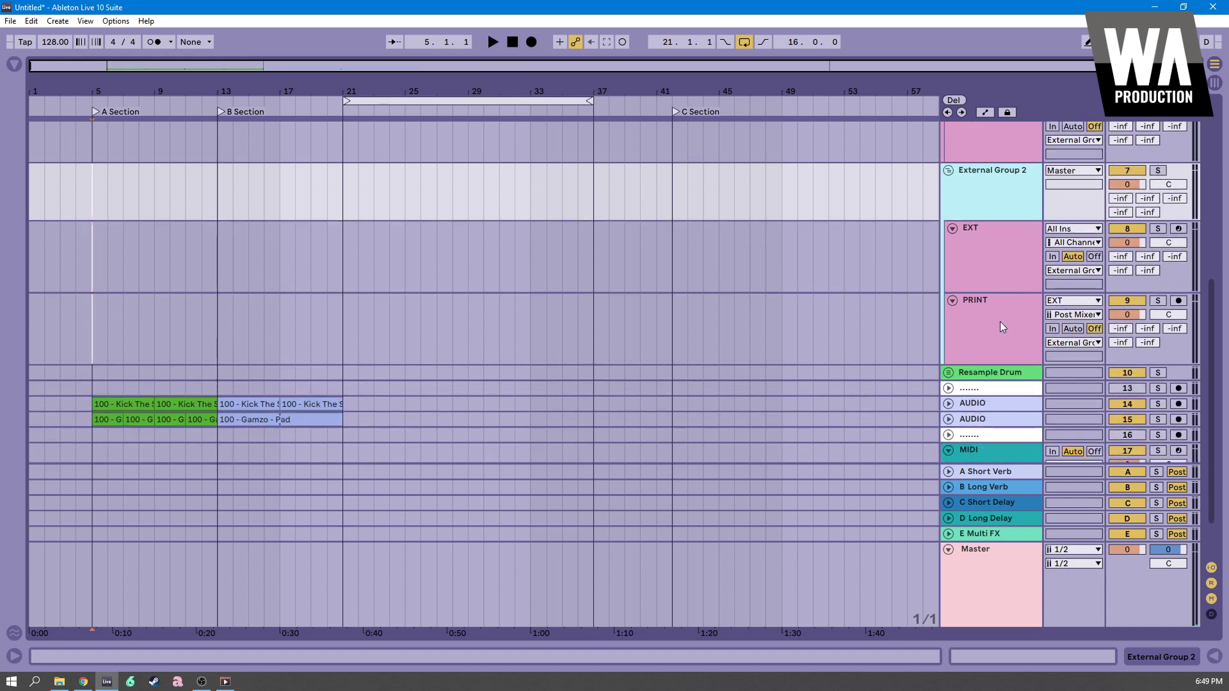
click(993, 330)
click(981, 173)
key(ctrl+d)
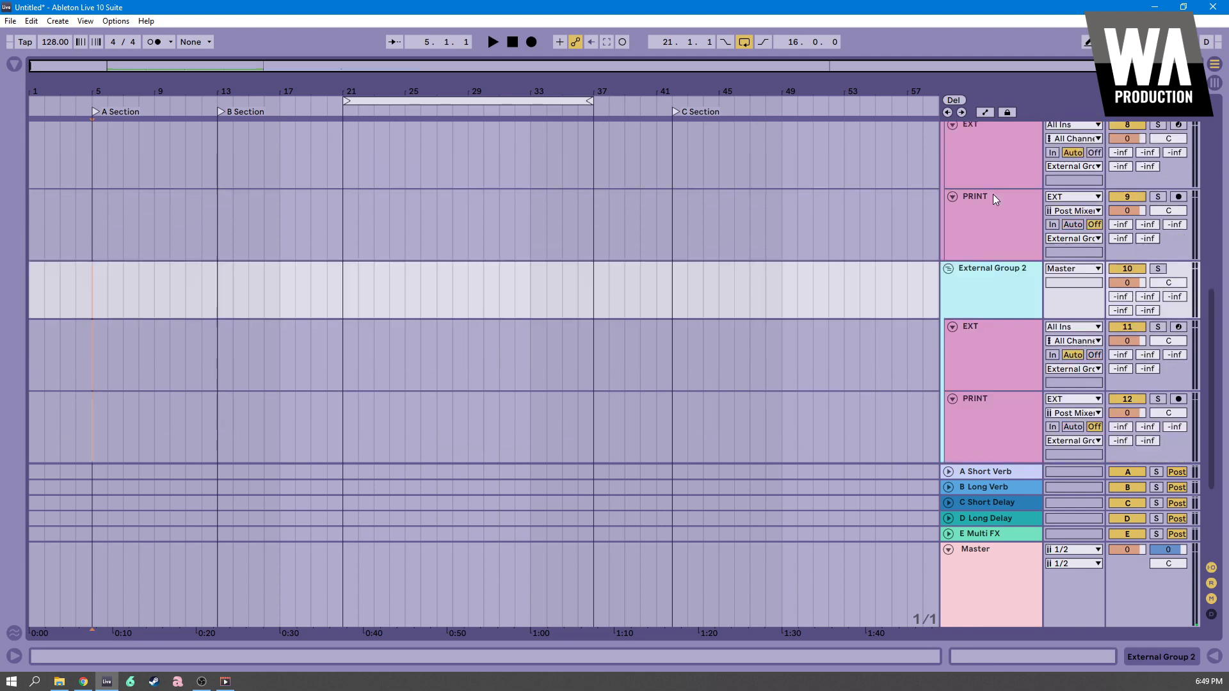
key(ctrl+r)
click(1024, 269)
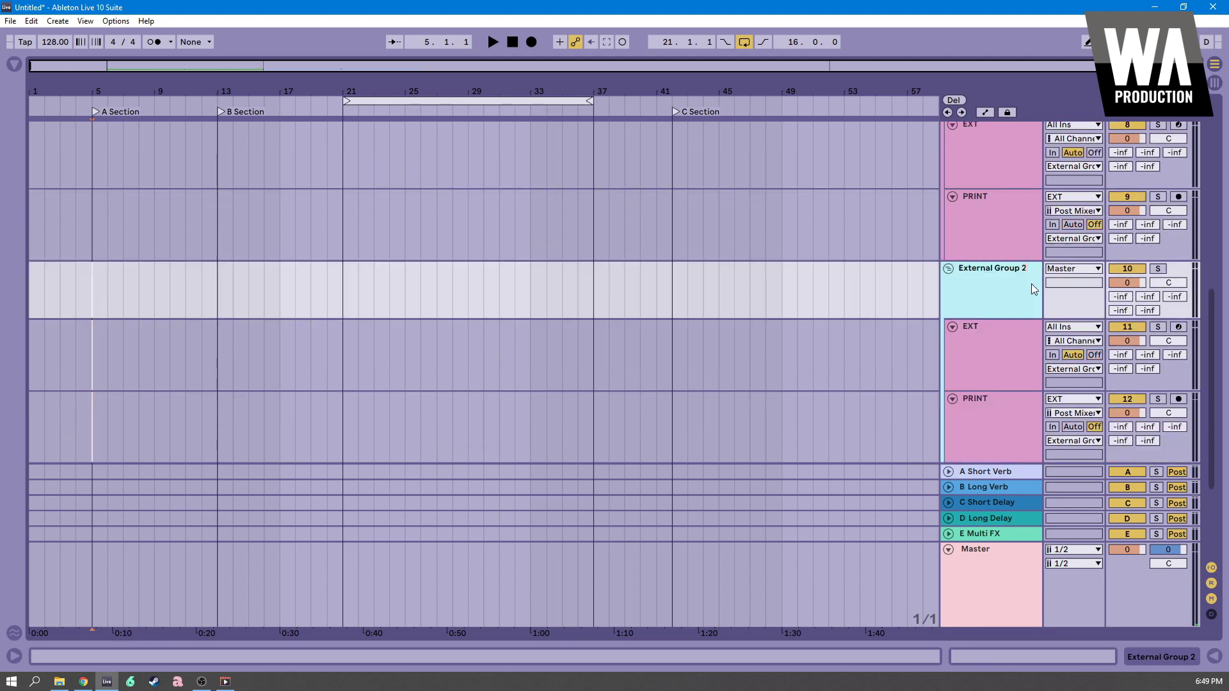
key(BackSpace)
text(3)
key(Return)
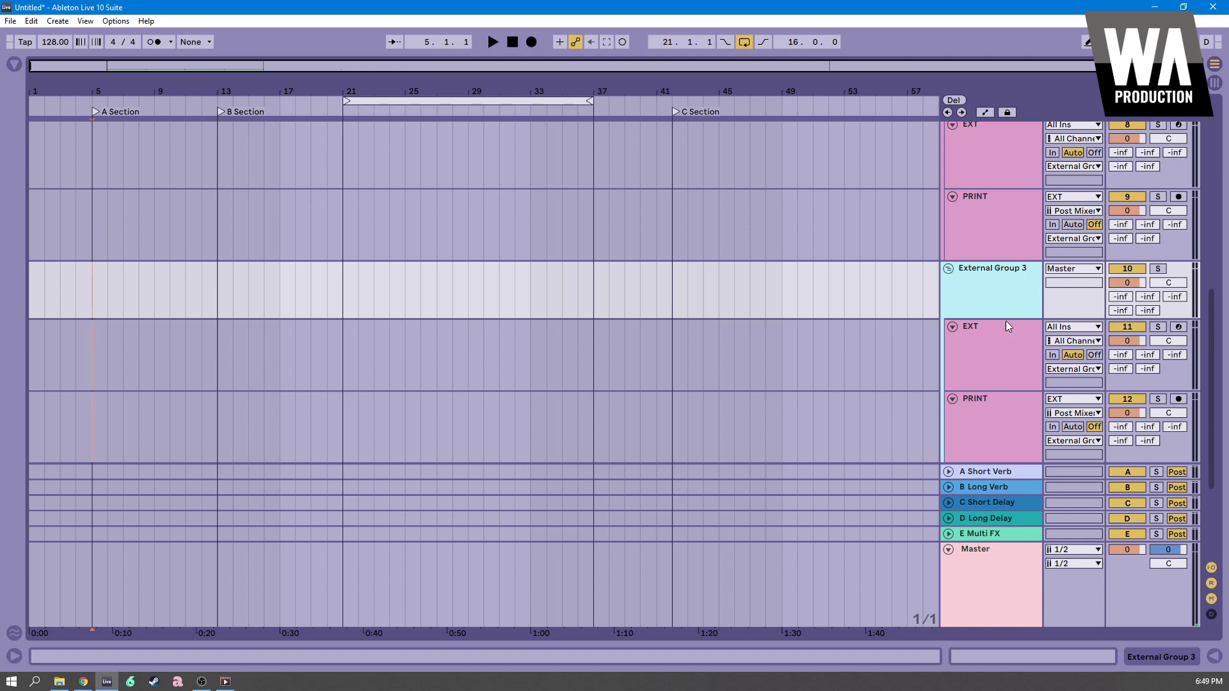
Fold External Group 3 and both External Group 2 tracks to shorten the track list
scroll(1005, 320, up, 2)
click(949, 334)
scroll(999, 293, up, 5)
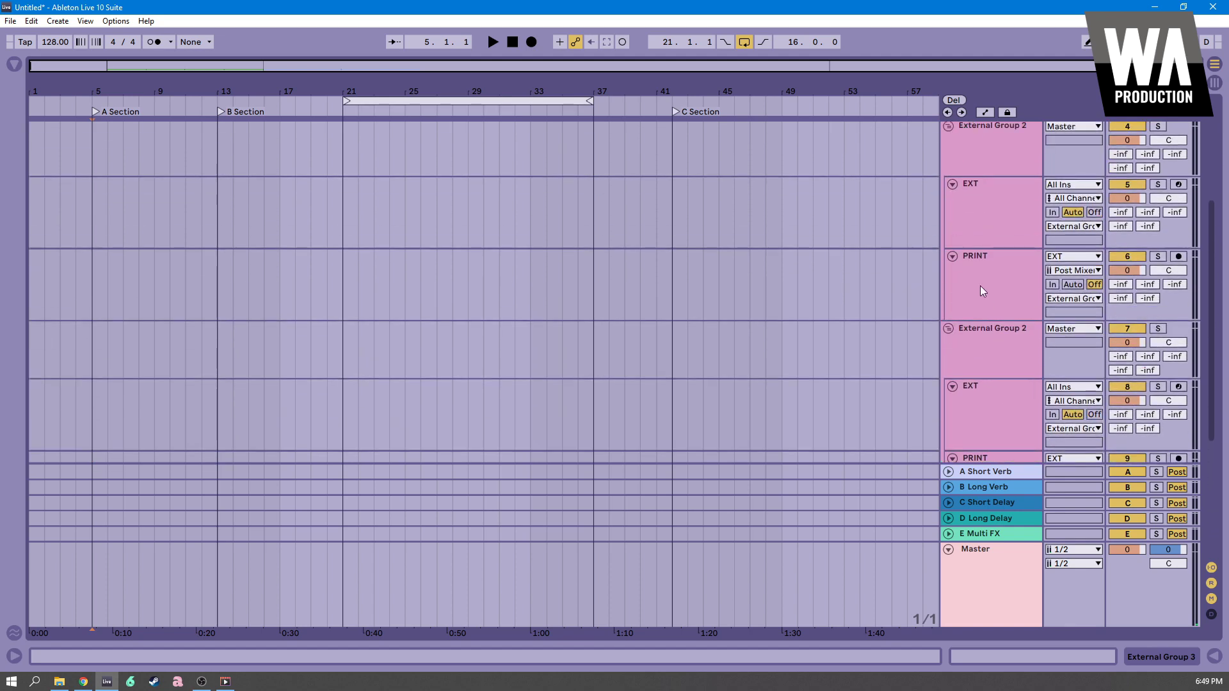
click(950, 329)
click(948, 126)
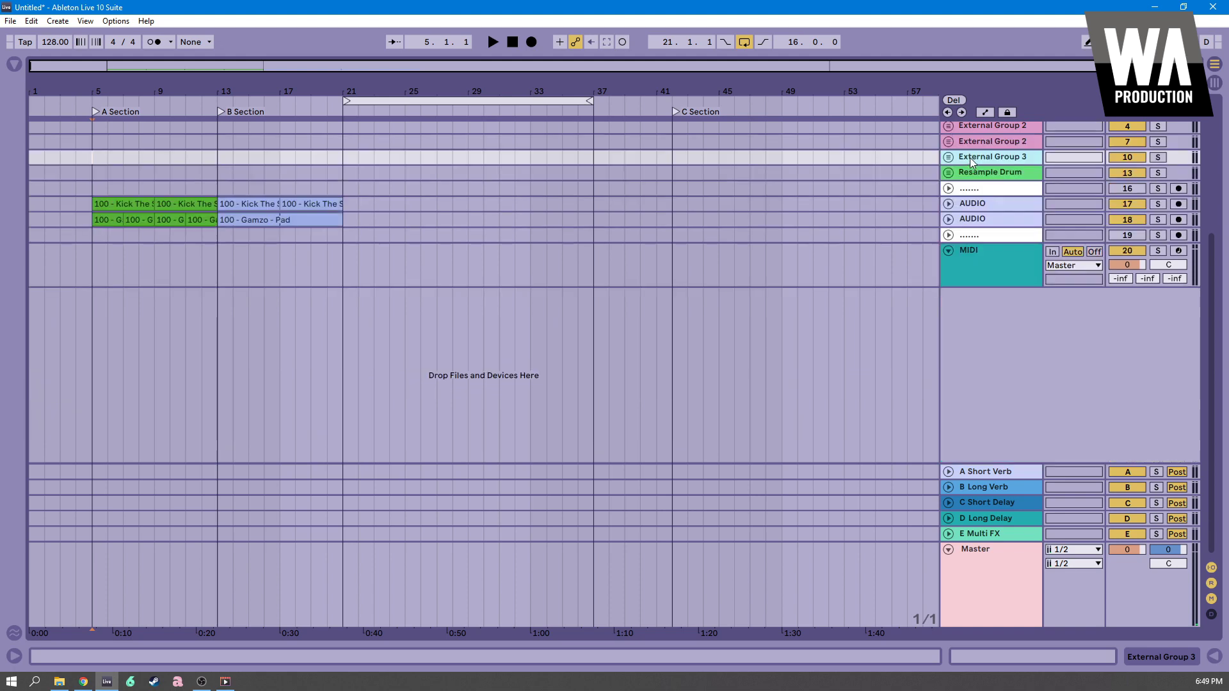
Delete the duplicate External Group 2 track
scroll(1012, 134, up, 5)
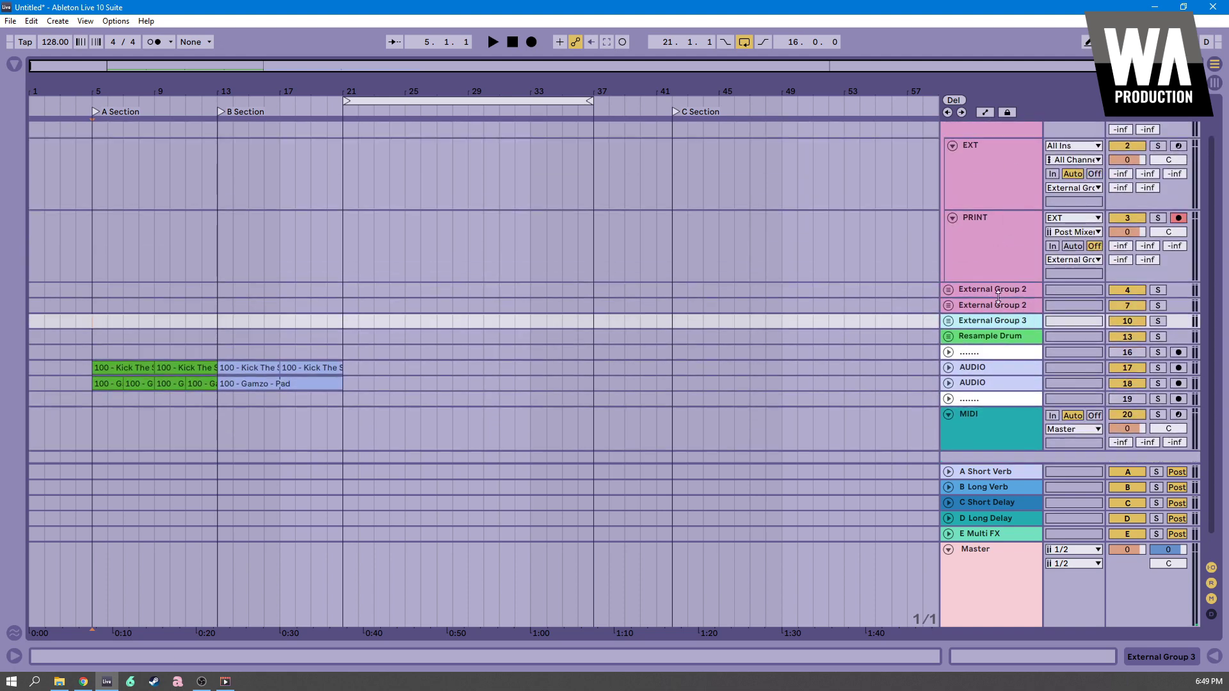
scroll(1004, 293, up, 2)
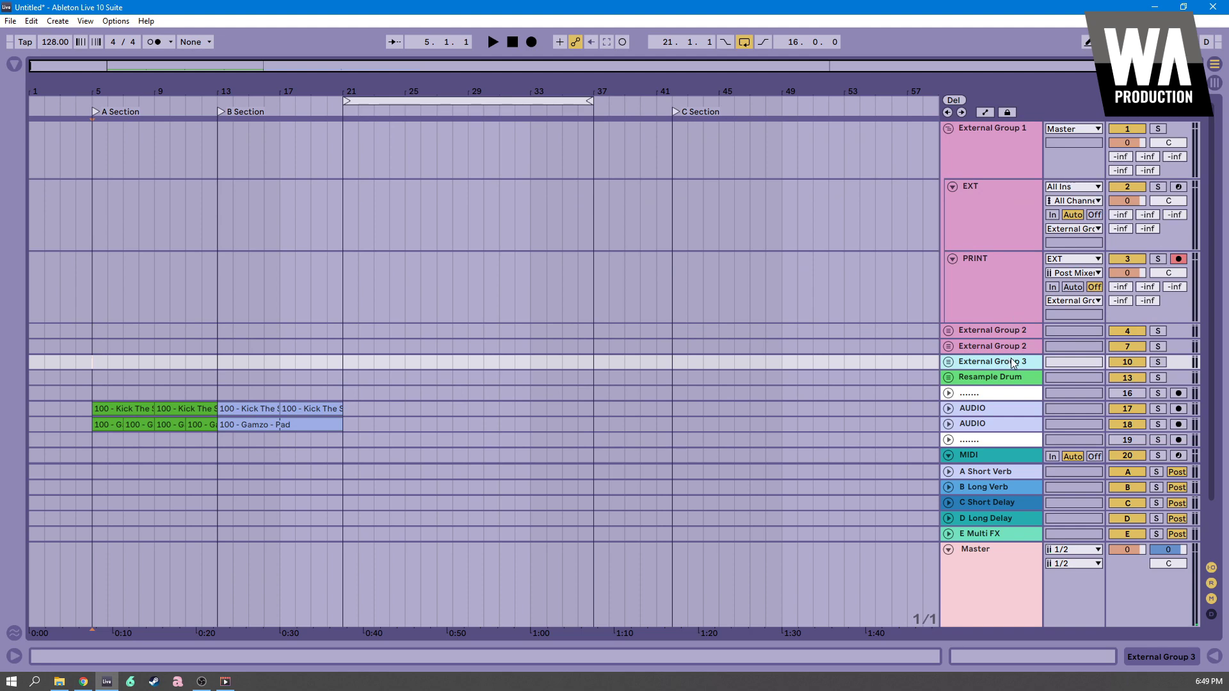
click(1016, 347)
key(Delete)
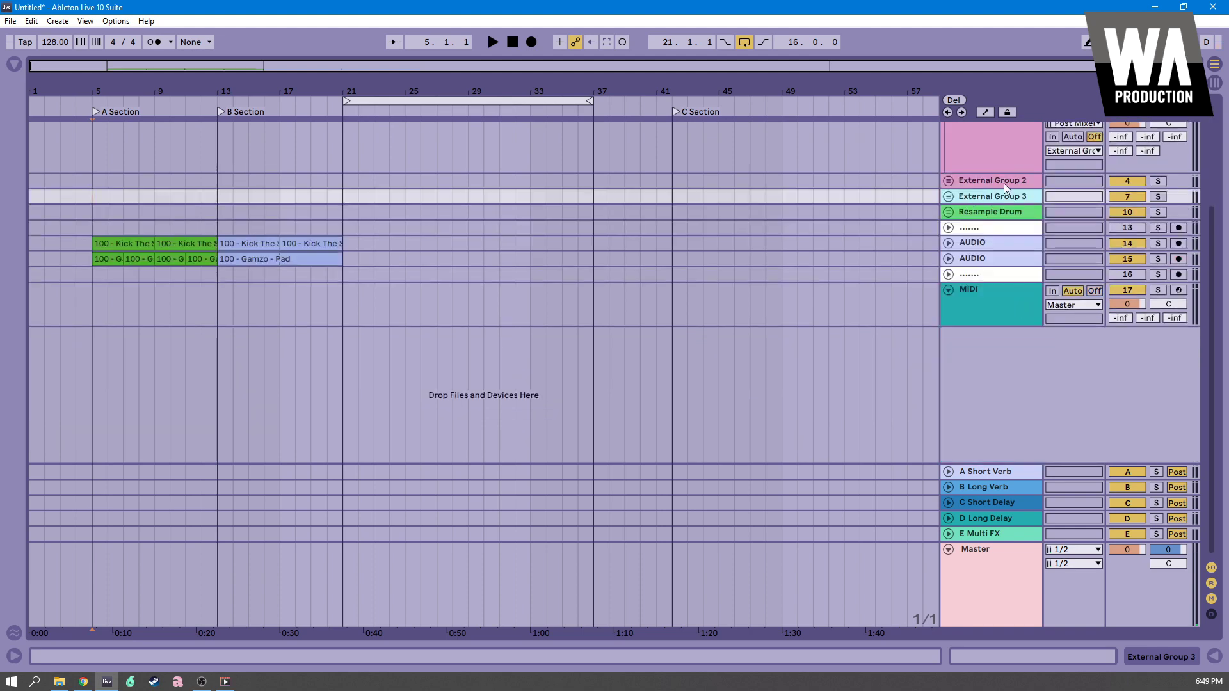
Unfold External Groups 1 and 2 to check their tracks, then fold them again
scroll(999, 181, up, 5)
click(948, 127)
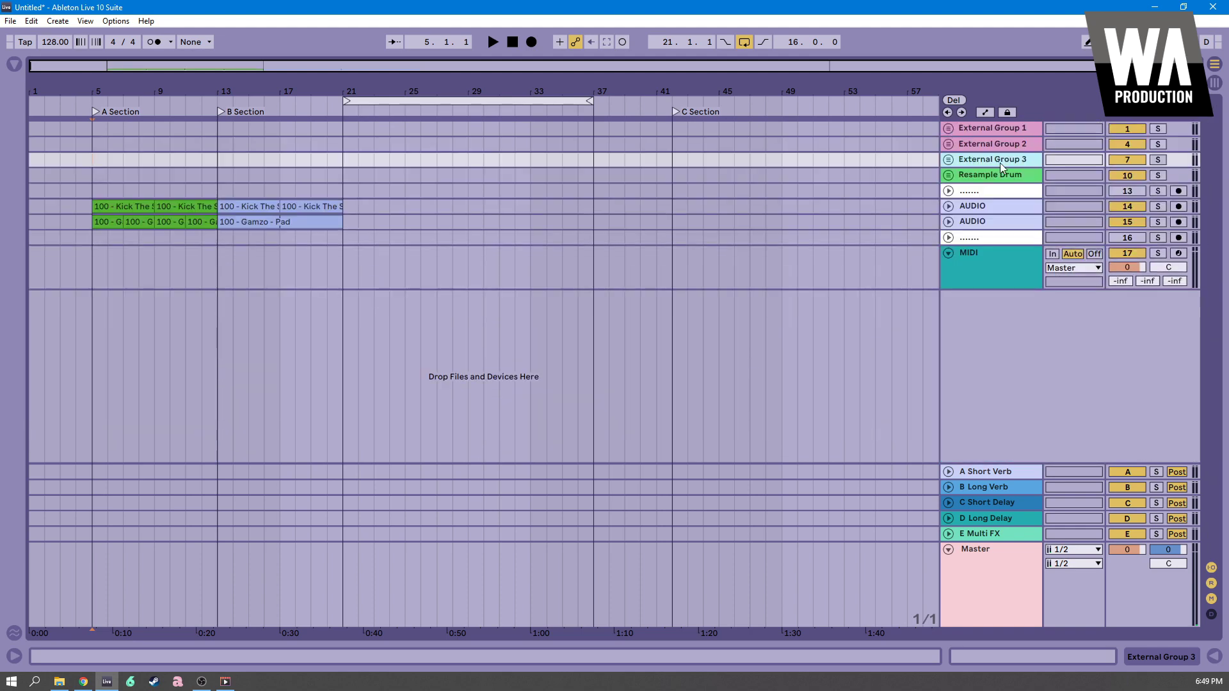
click(949, 127)
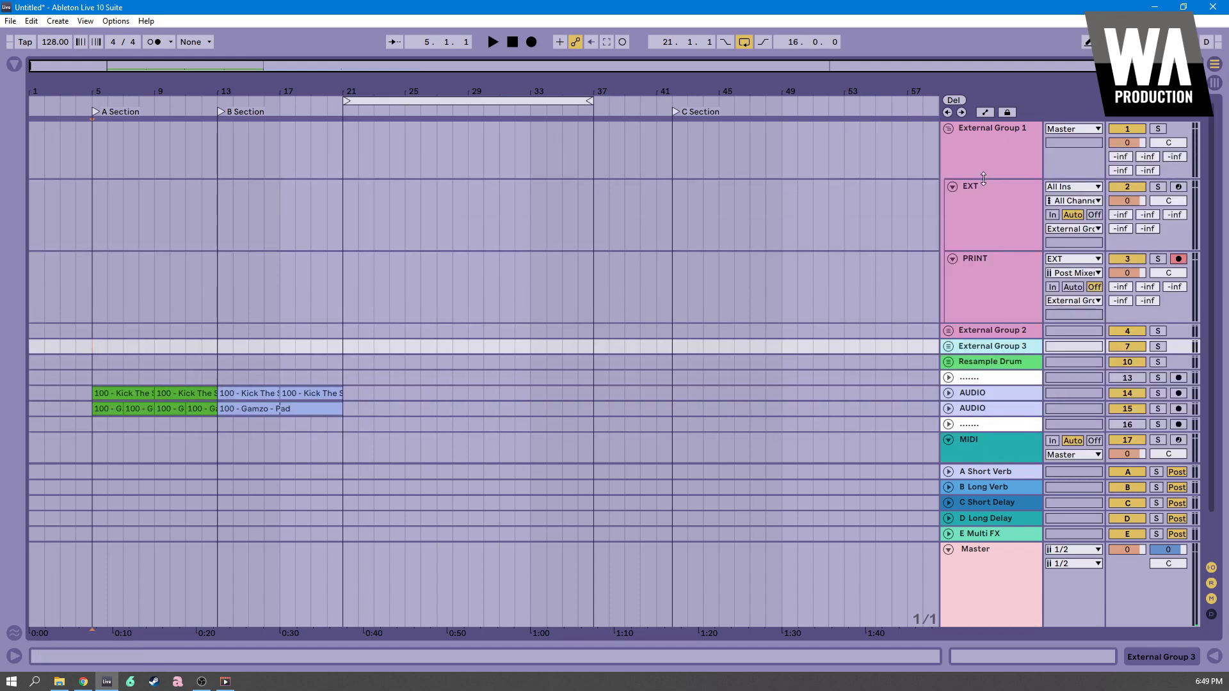
click(949, 331)
scroll(958, 298, down, 3)
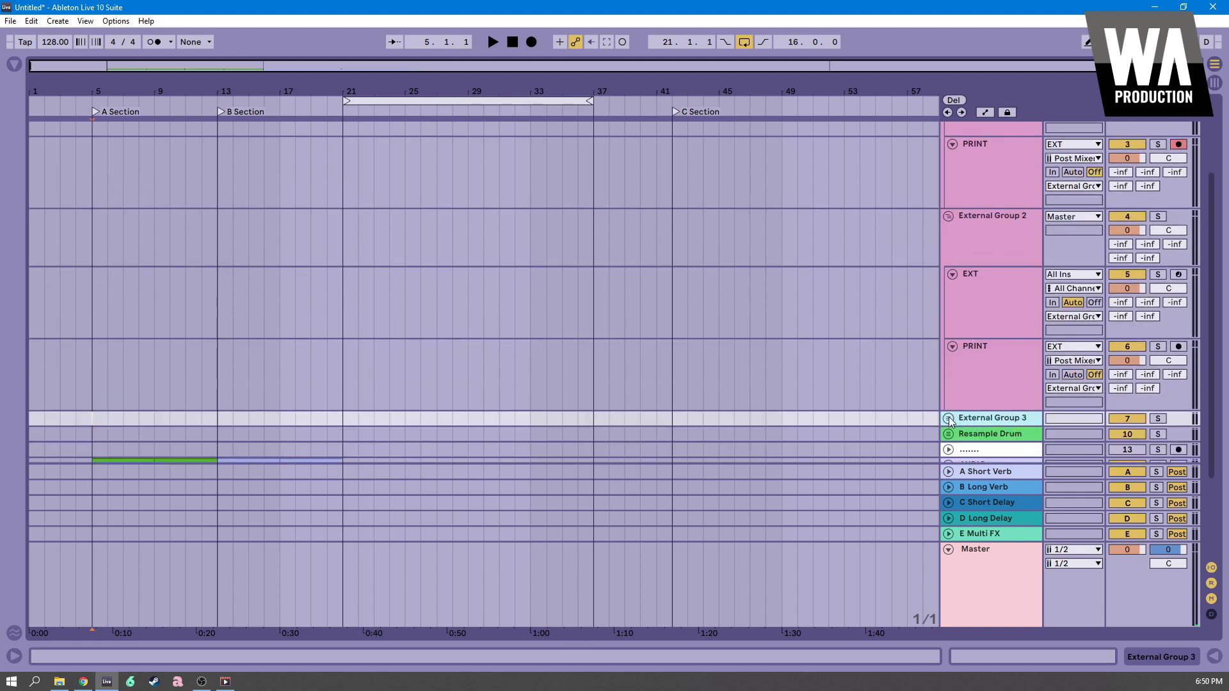
click(949, 216)
scroll(967, 214, up, 3)
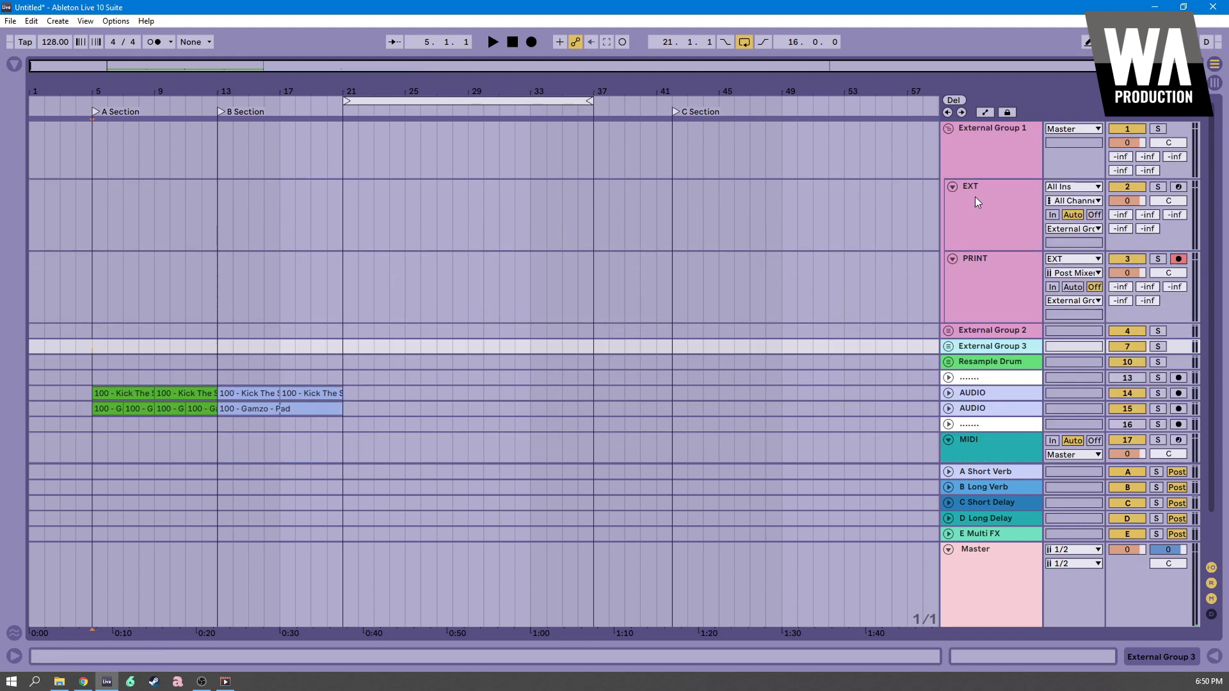
click(948, 128)
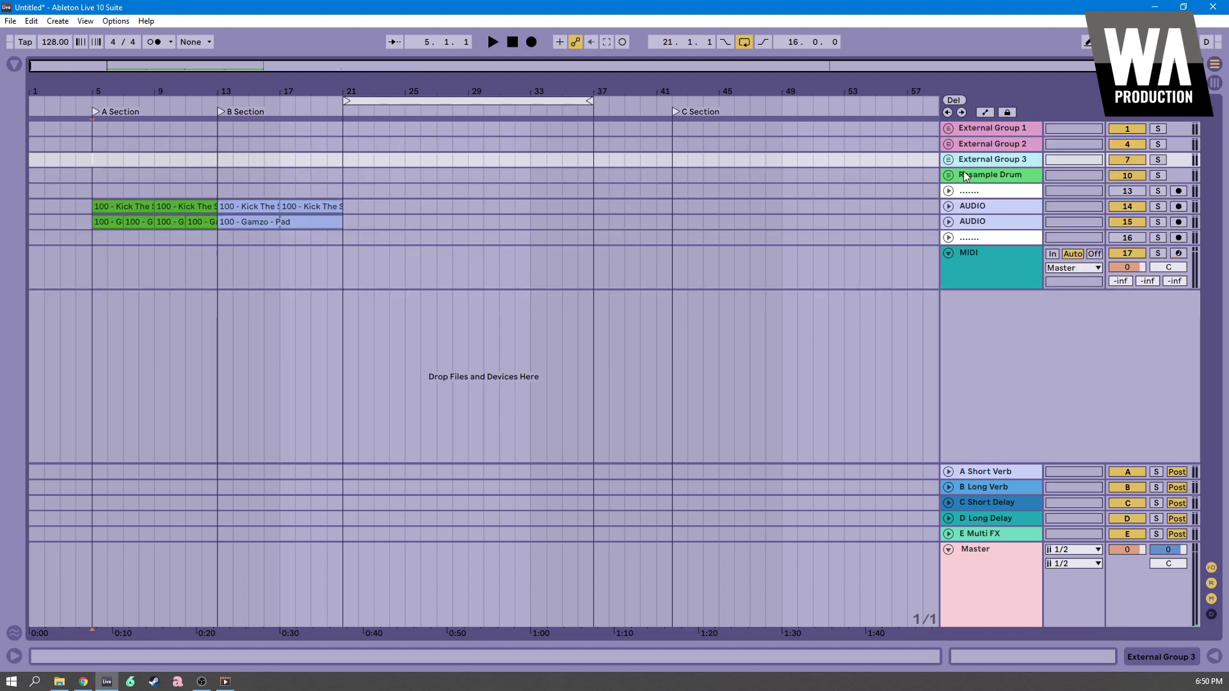
Select External Groups 1 to 3 and group them into a new parent track
click(1010, 134)
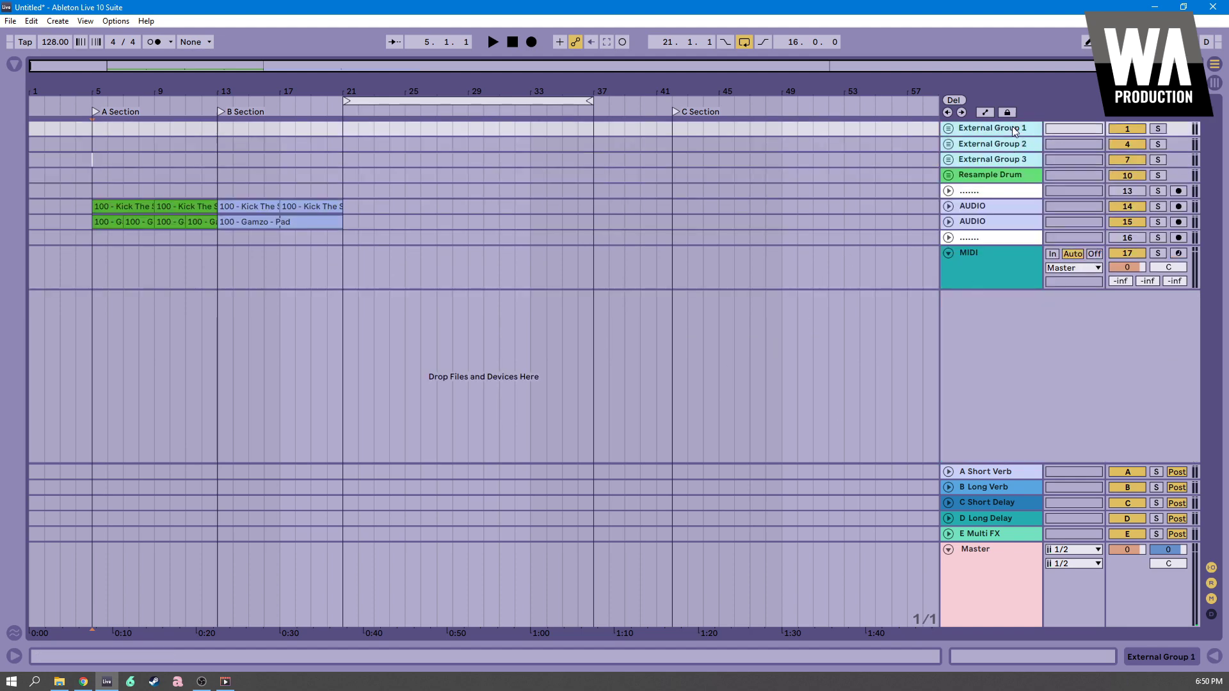
right_click(1011, 131)
click(1110, 297)
right_click(993, 143)
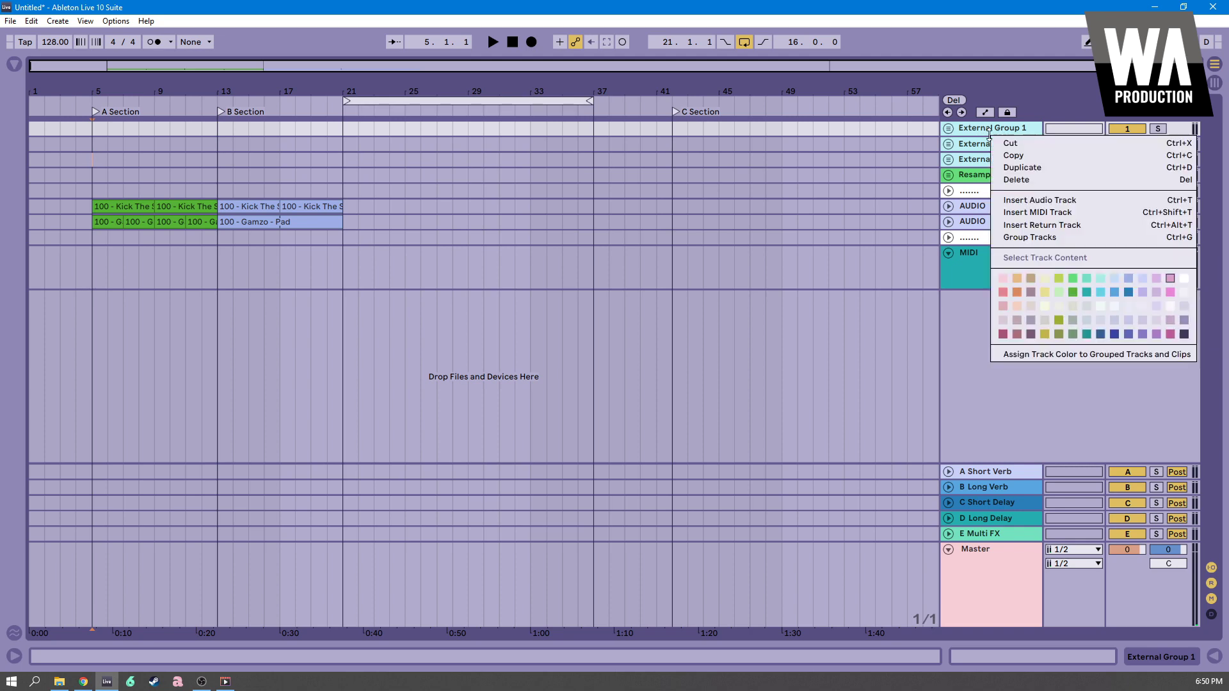
click(1047, 242)
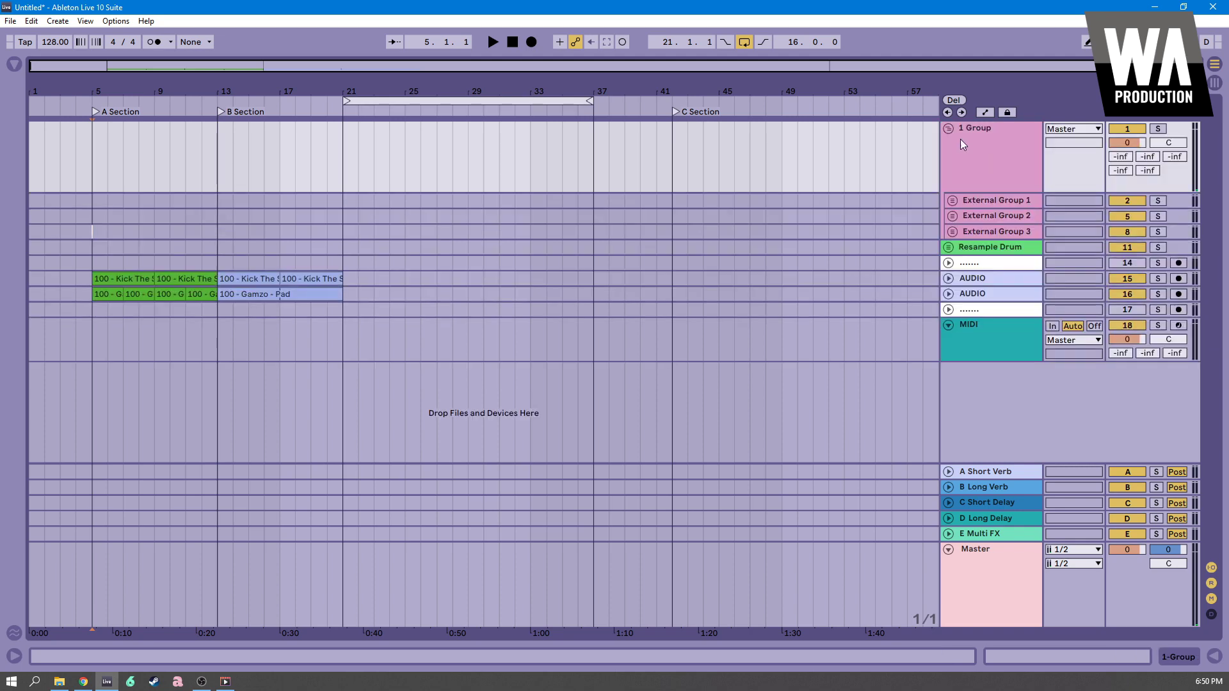
Inspect the new 1 Group's contents and device area, then fold 1 Group
click(948, 129)
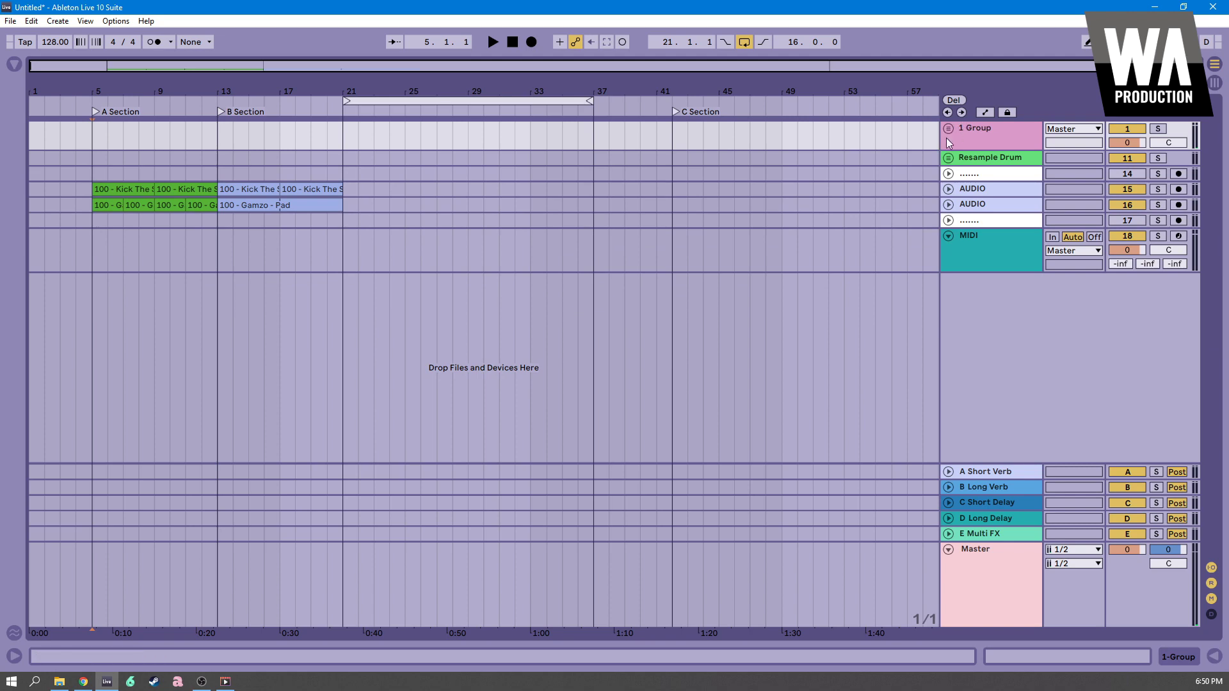
click(950, 128)
click(986, 137)
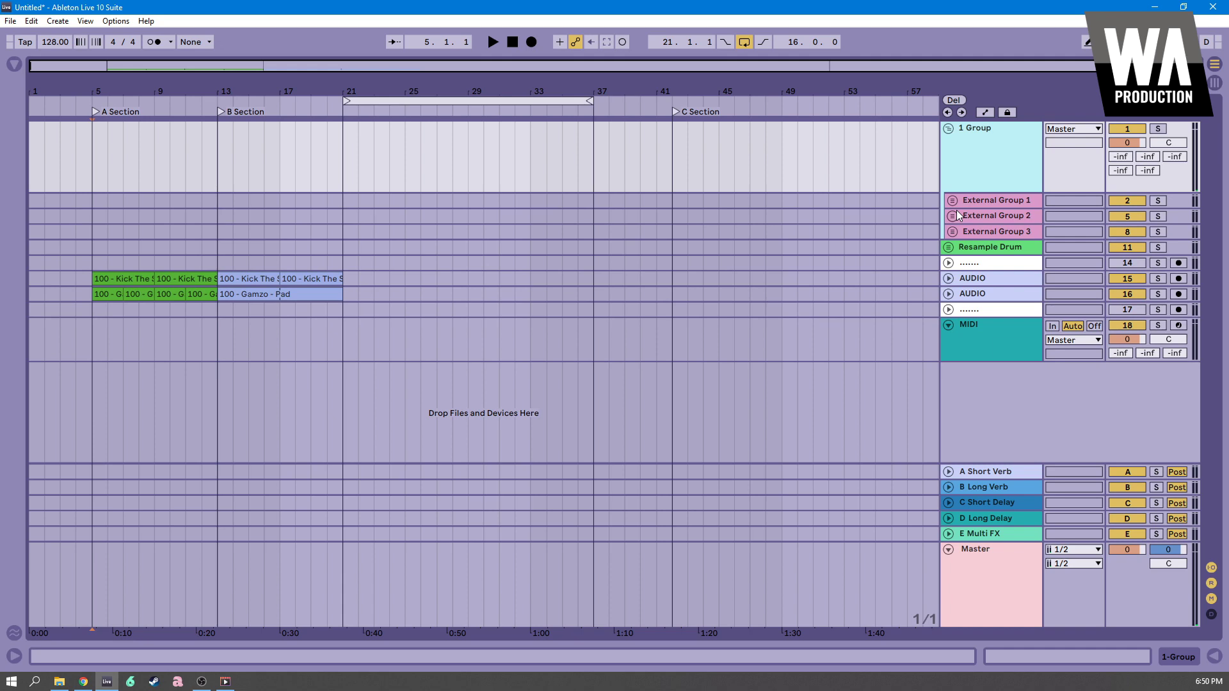
double_click(959, 148)
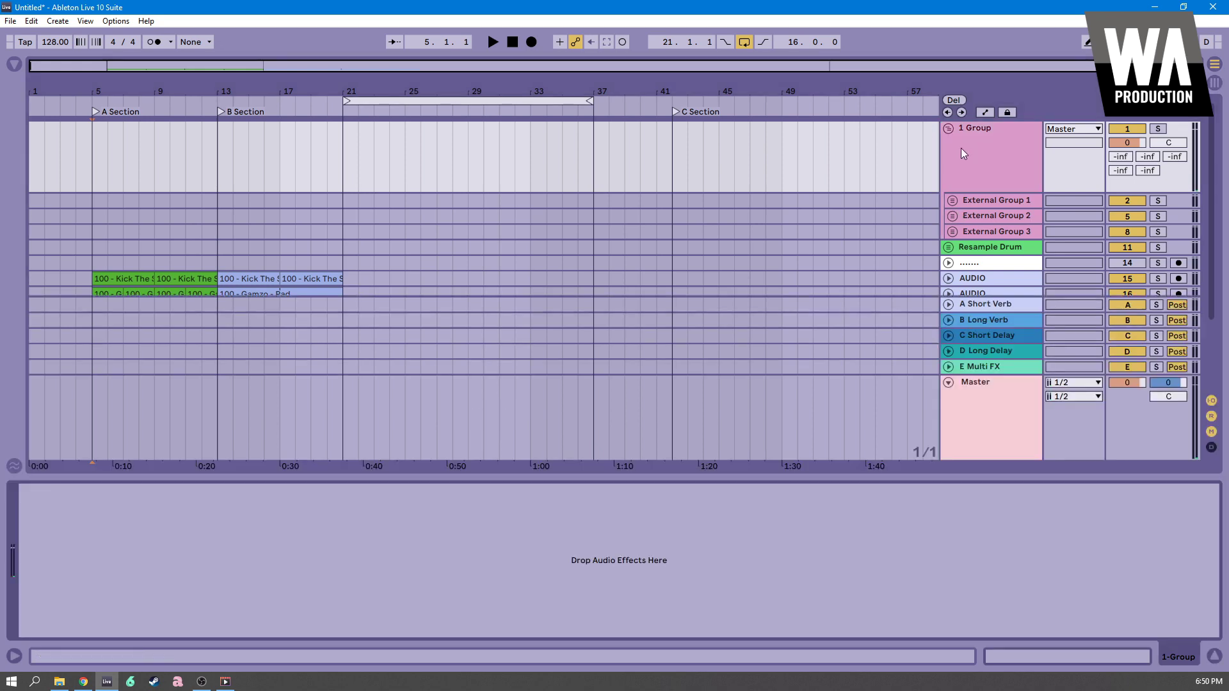
click(969, 148)
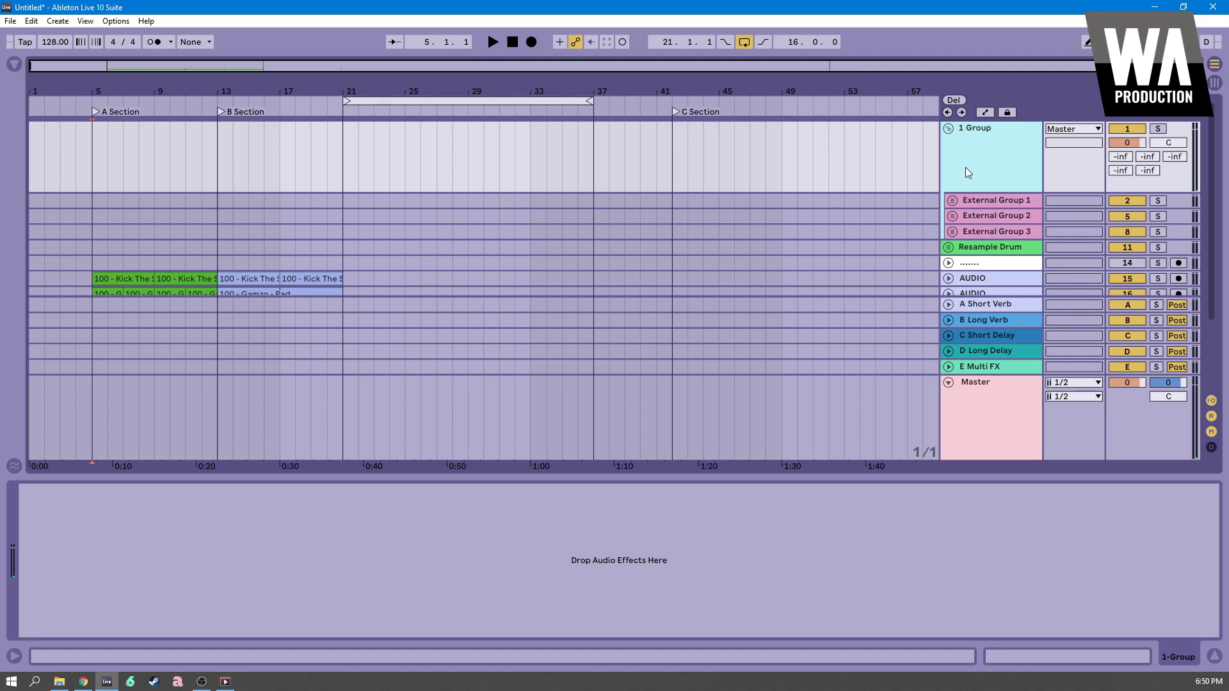
scroll(977, 160, down, 2)
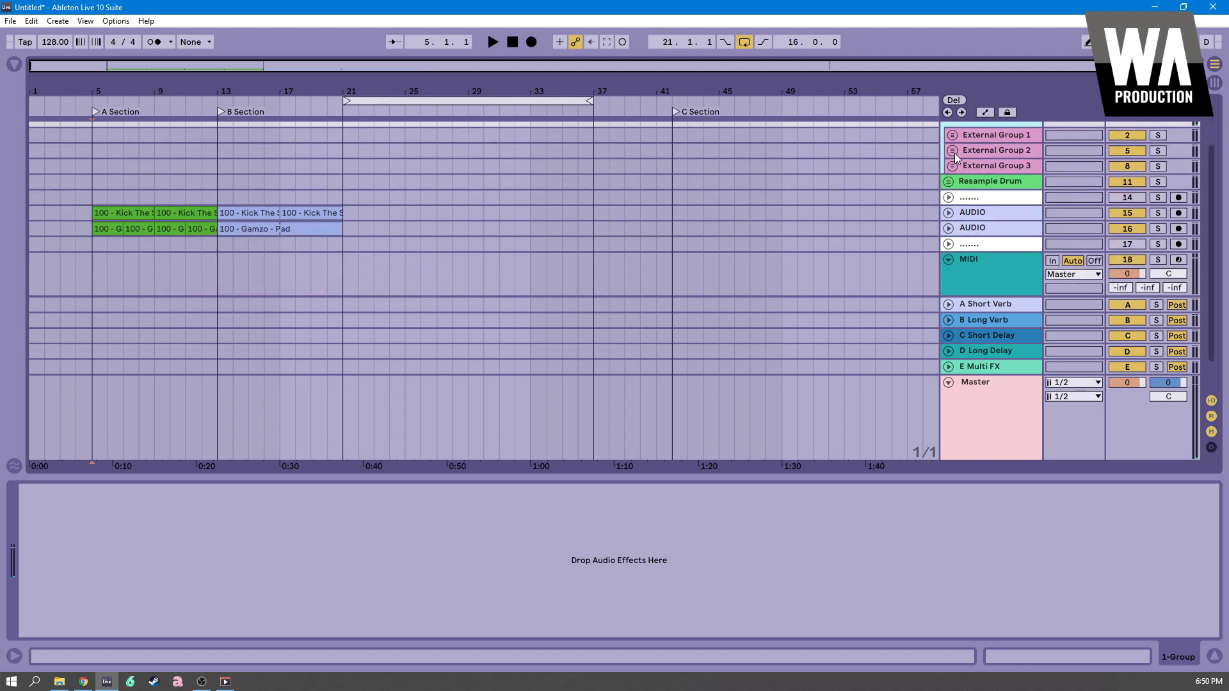
scroll(1000, 190, up, 2)
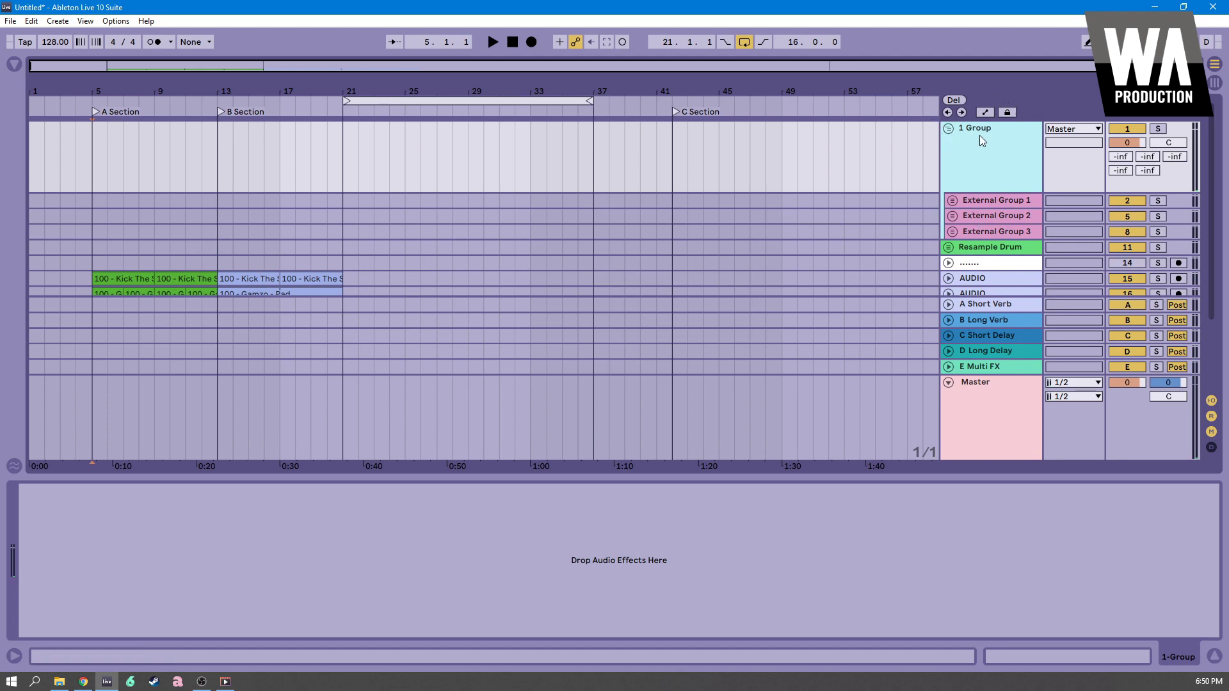
click(948, 128)
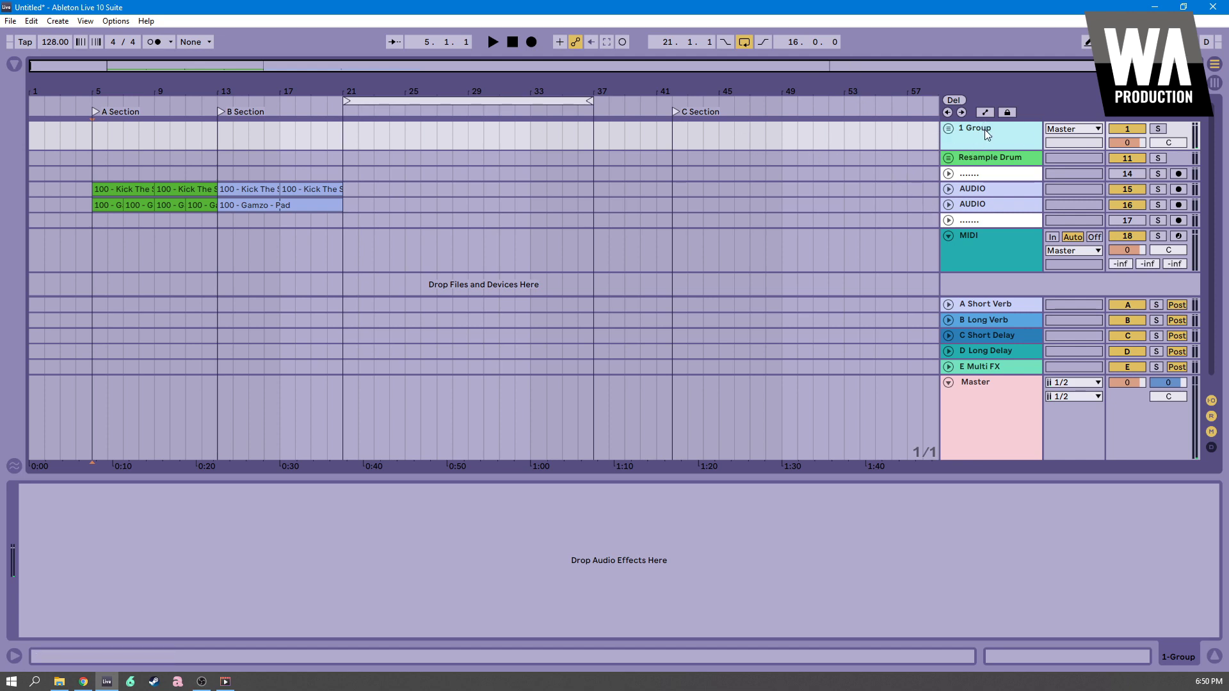
Rename the 1 Group track to 'External' with Ctrl+R
key(ctrl+r)
text(External)
key(Return)
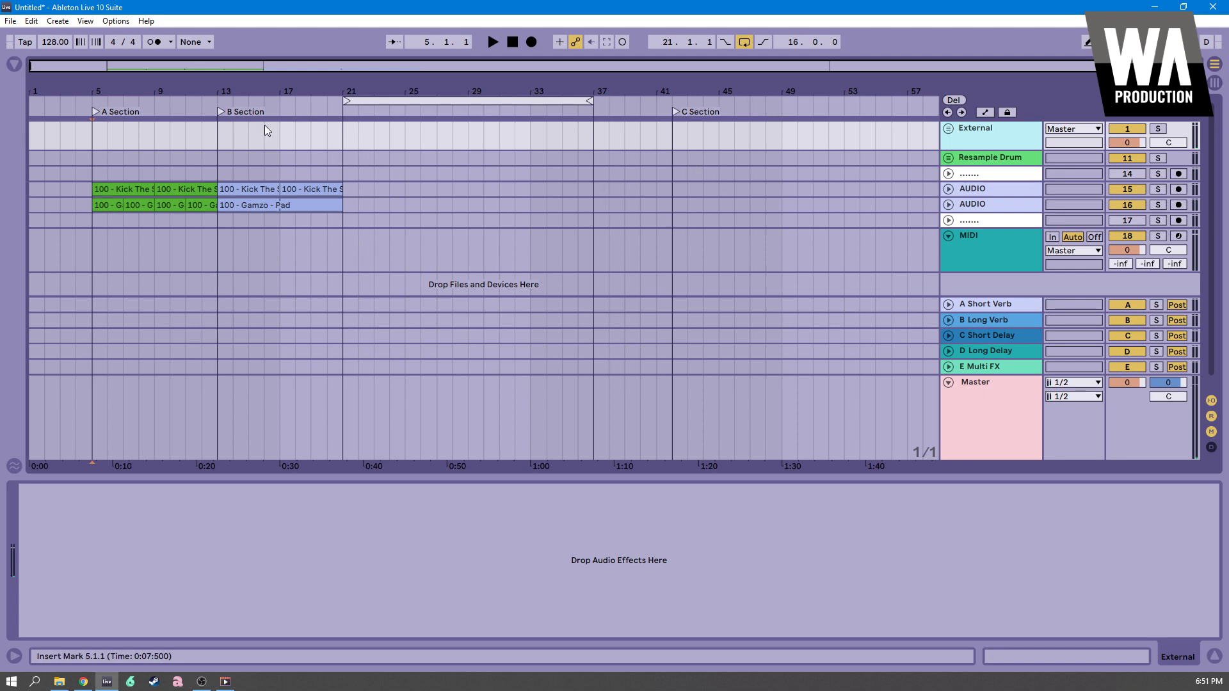
Unfold the External group to confirm it holds External Groups 1, 2 and 3
click(949, 129)
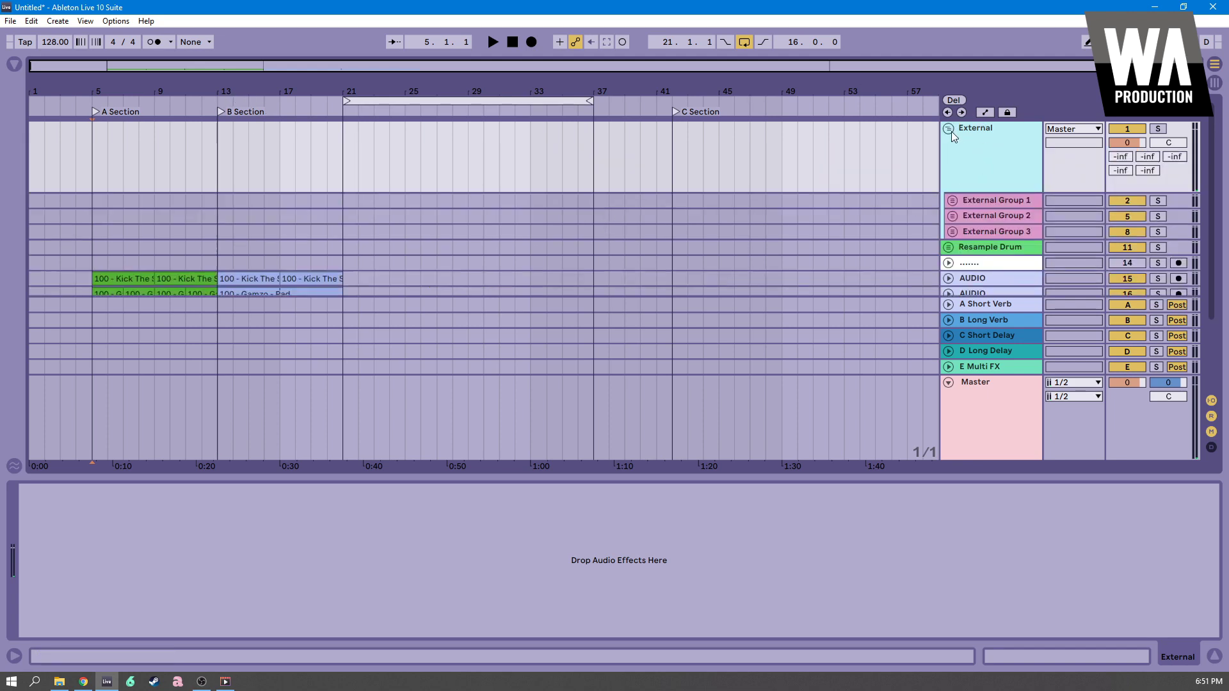
click(949, 129)
click(950, 128)
scroll(531, 205, down, 3)
scroll(540, 217, up, 3)
click(949, 130)
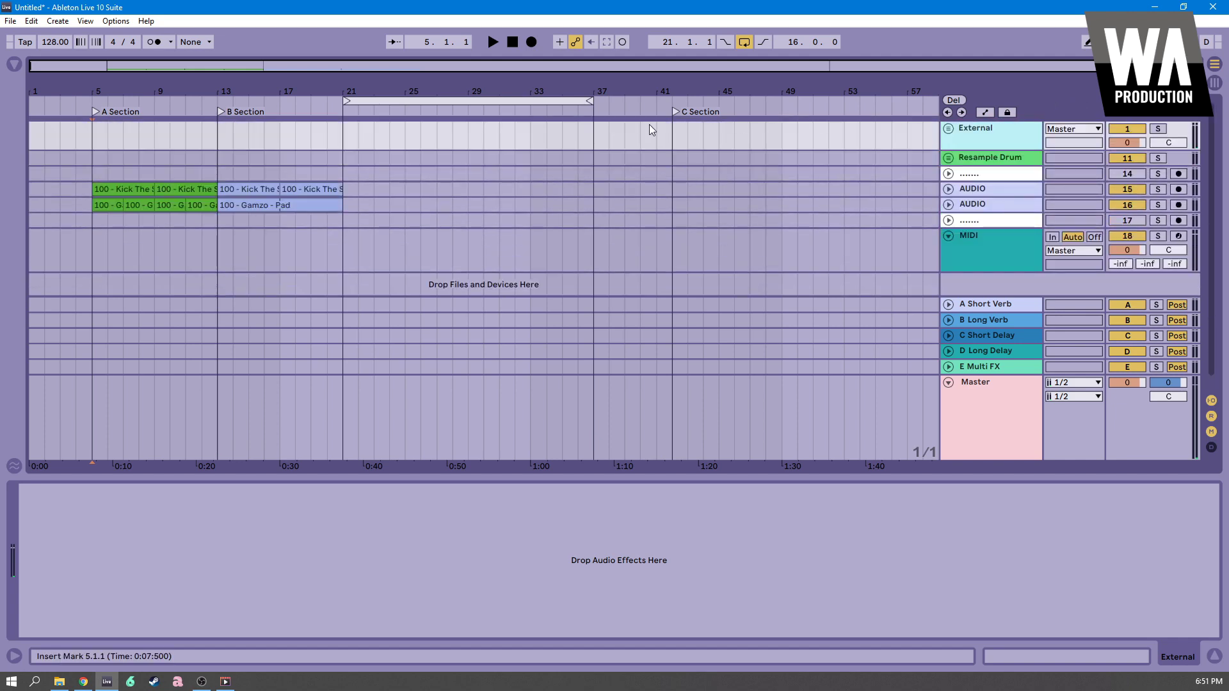